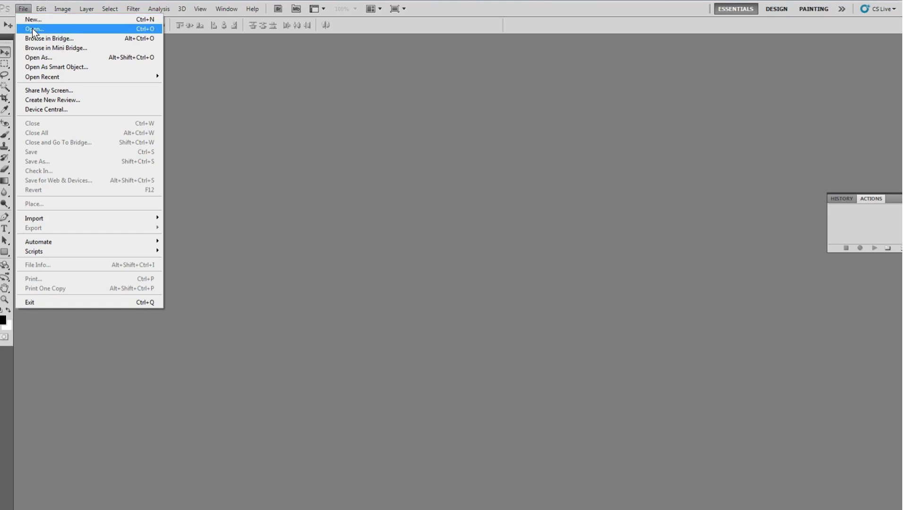
Step: Open the file 21 from the My Pictures folder
{"action": "left_click", "coordinate": [34, 30]}
{"action": "left_click", "coordinate": [470, 140]}
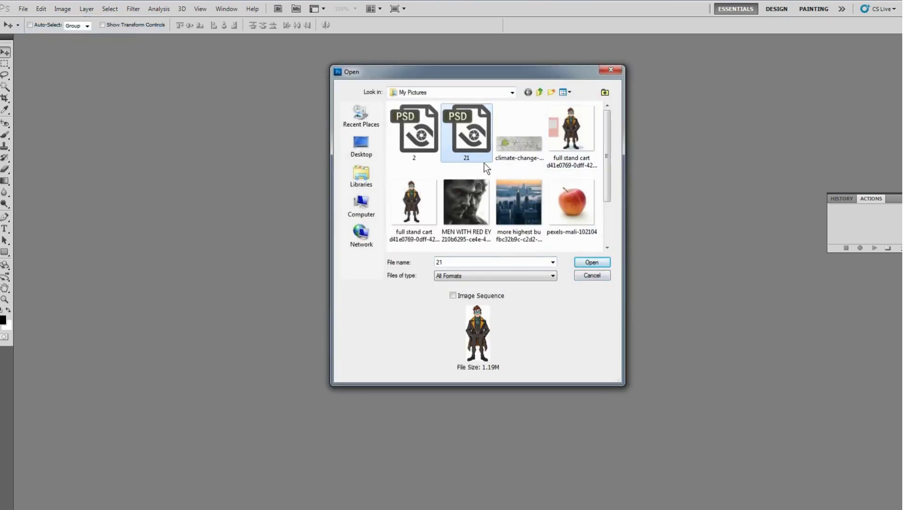
{"action": "left_click", "coordinate": [601, 263]}
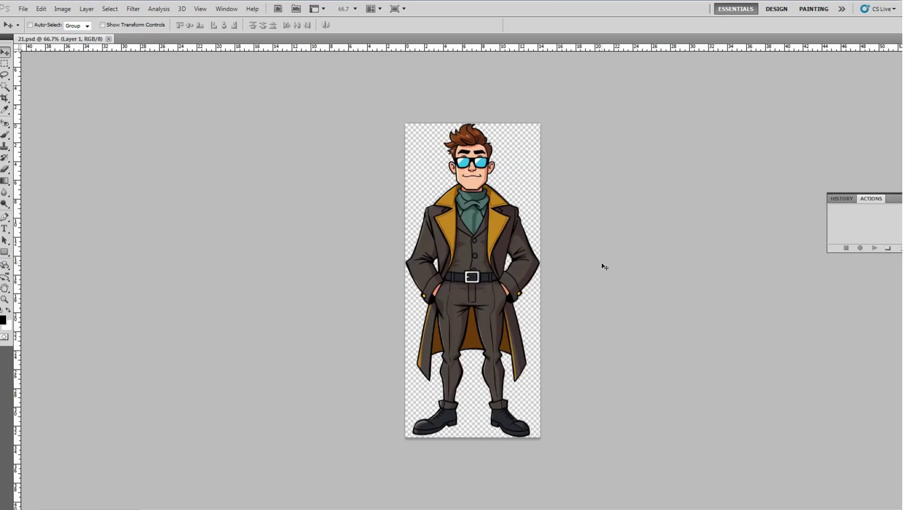
Step: Crop the image to the character's head and shoulders at 1.5 in wide, 2 in high and 300 pixels/inch
{"action": "left_click", "coordinate": [6, 99]}
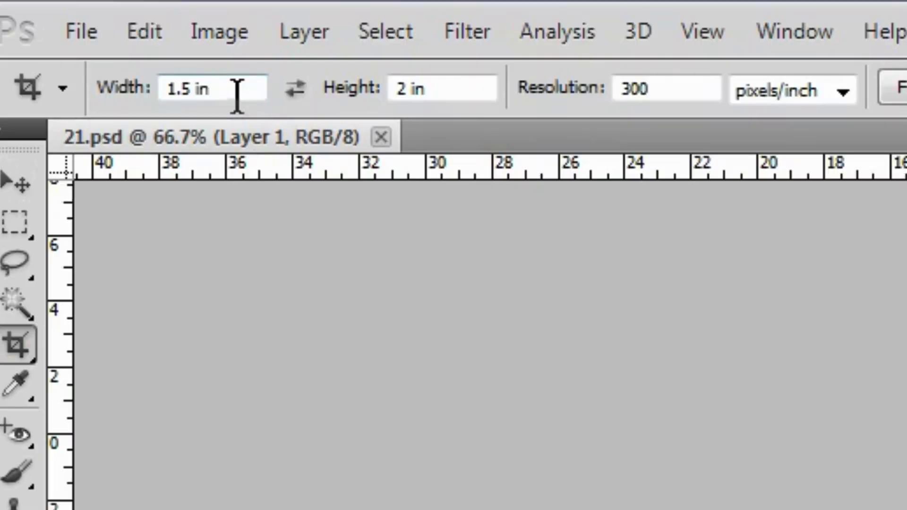
{"action": "left_click", "coordinate": [225, 89]}
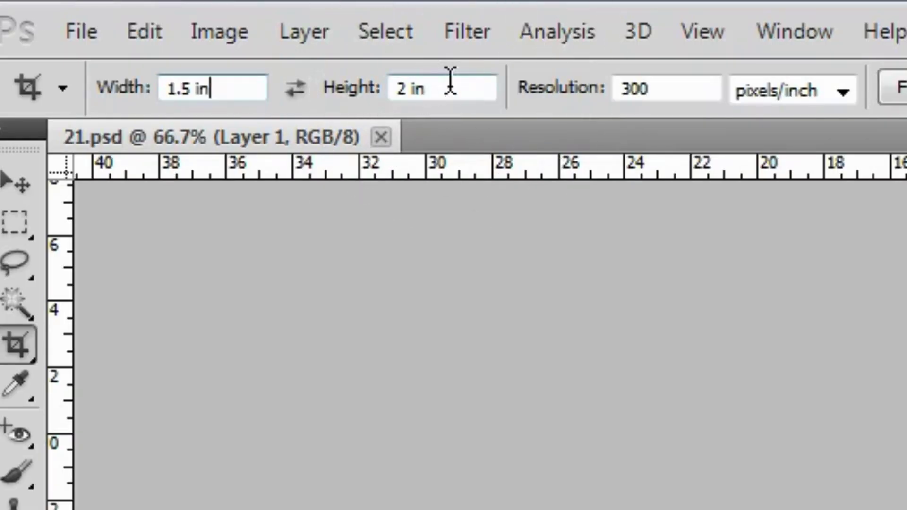
{"action": "left_click", "coordinate": [642, 90]}
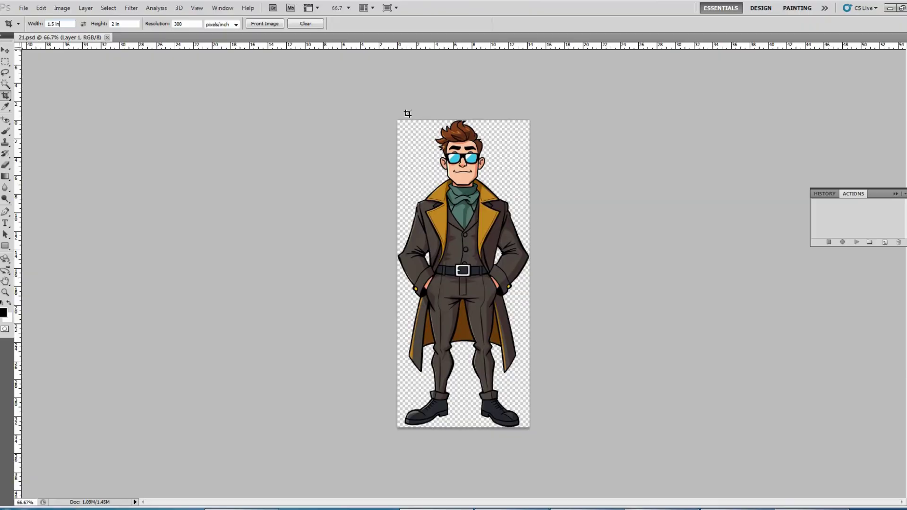
{"action": "left_click_drag", "start_coordinate": [408, 120], "coordinate": [475, 198]}
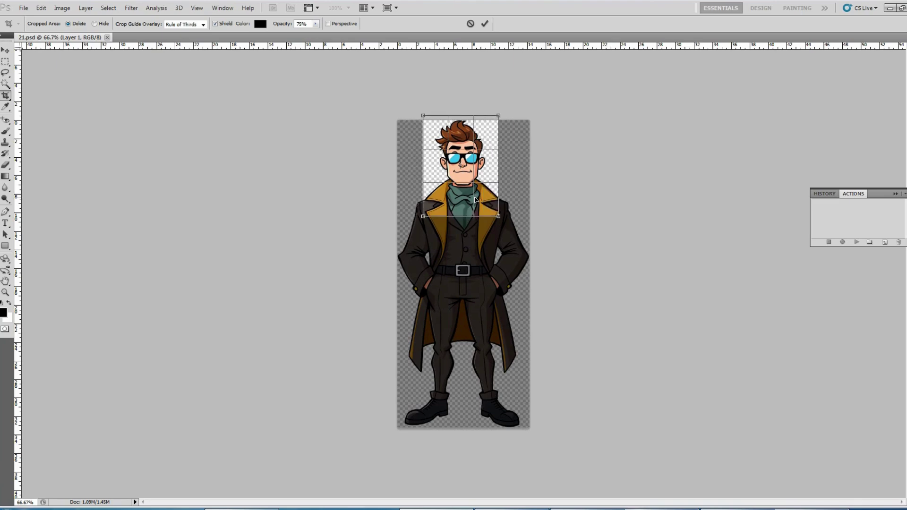
{"action": "key", "text": "Return"}
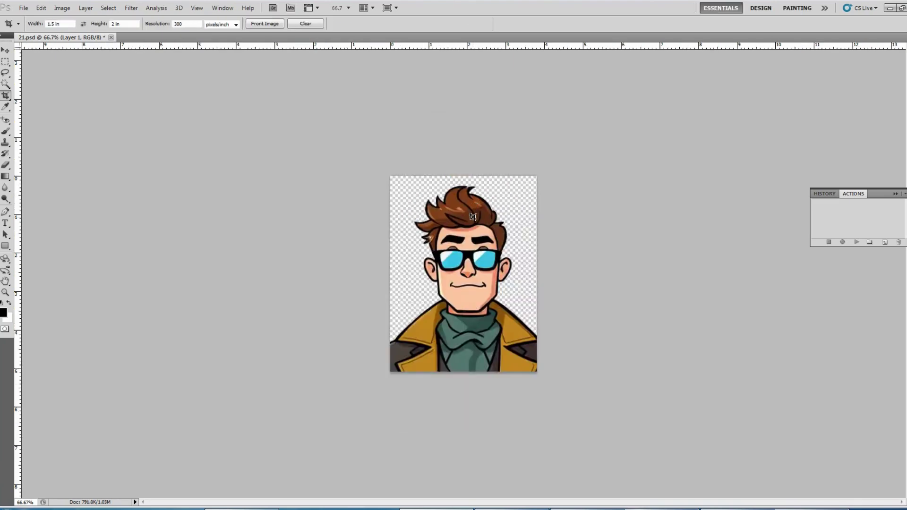
{"action": "key", "text": "v"}
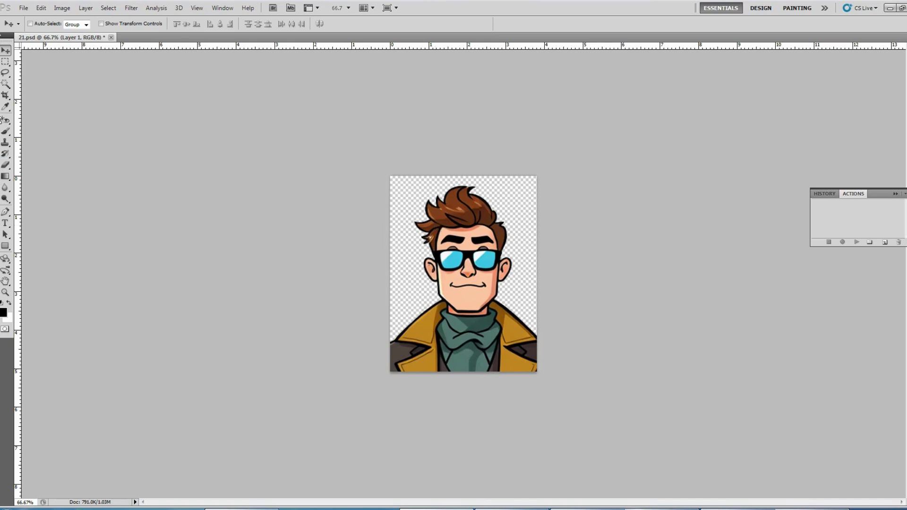
Step: Select the whole canvas, apply a 1 px black centered stroke around it, and clear the selection
{"action": "left_click", "coordinate": [6, 62]}
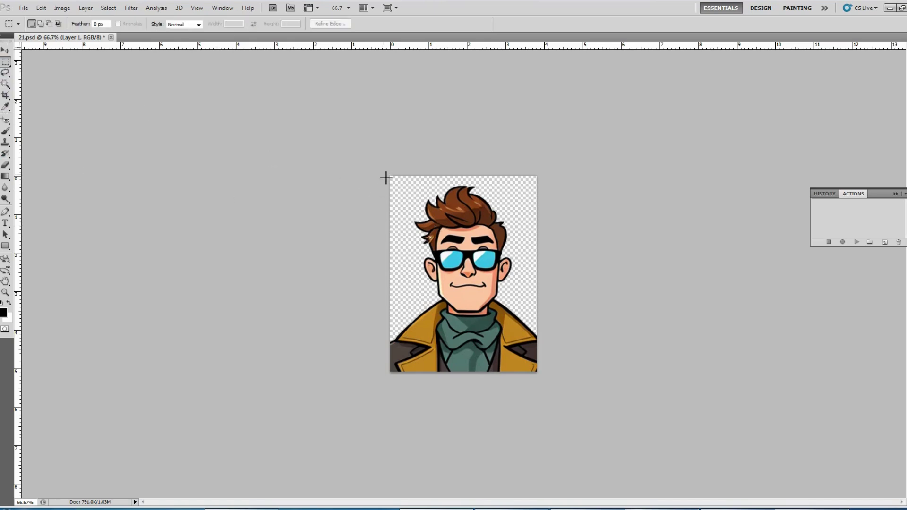
{"action": "key", "text": "ctrl+a"}
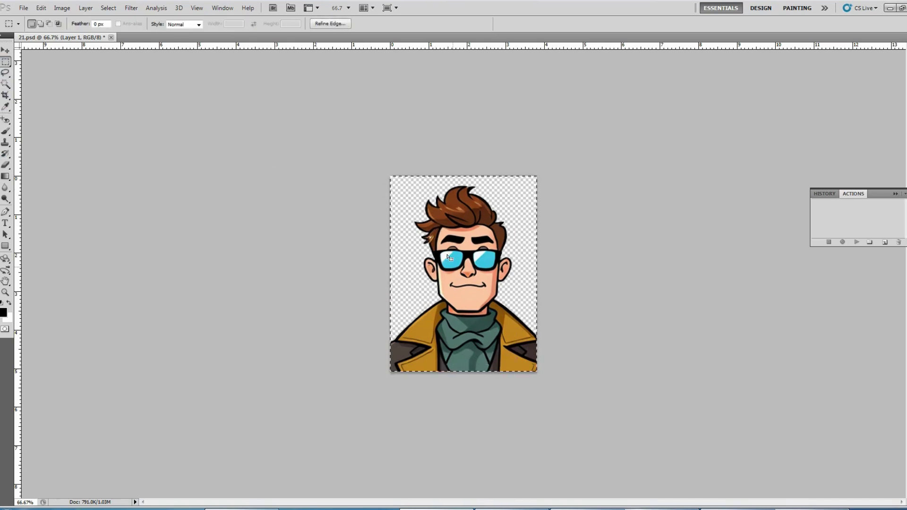
{"action": "left_click", "coordinate": [41, 8]}
{"action": "left_click", "coordinate": [62, 157]}
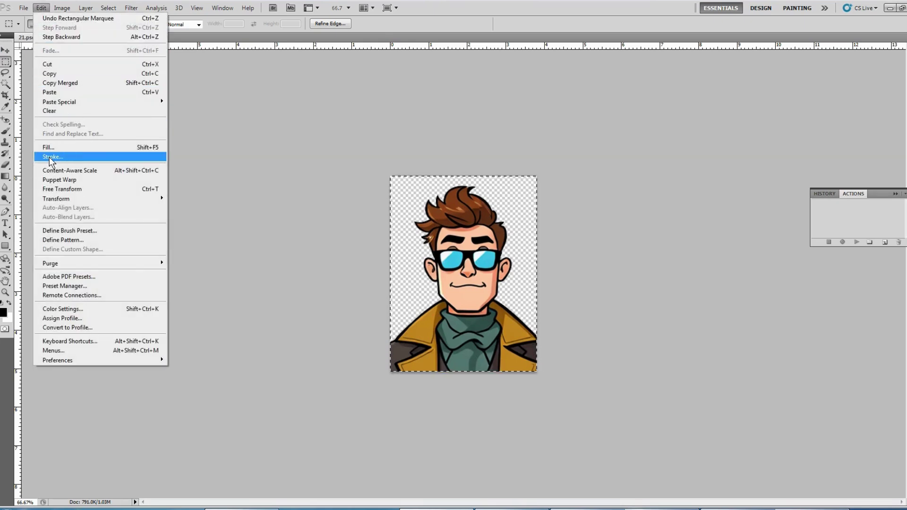
{"action": "left_click", "coordinate": [435, 167]}
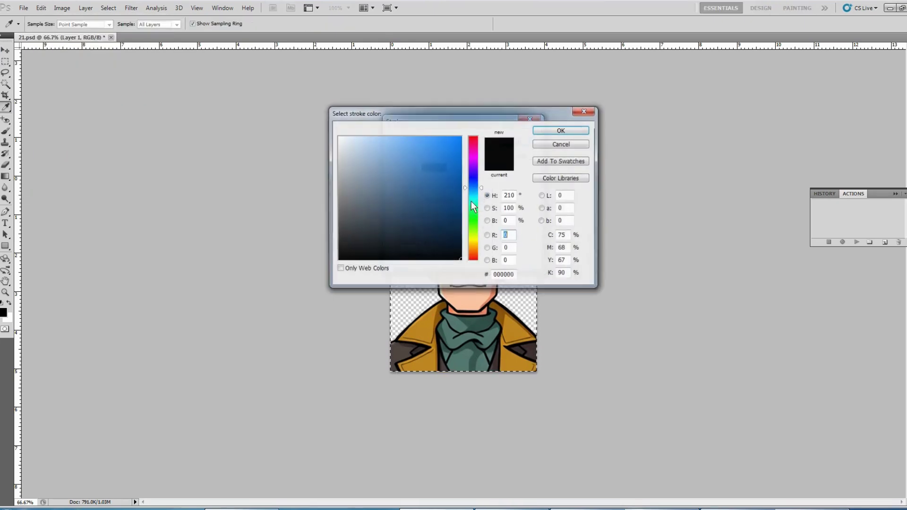
{"action": "left_click", "coordinate": [562, 131]}
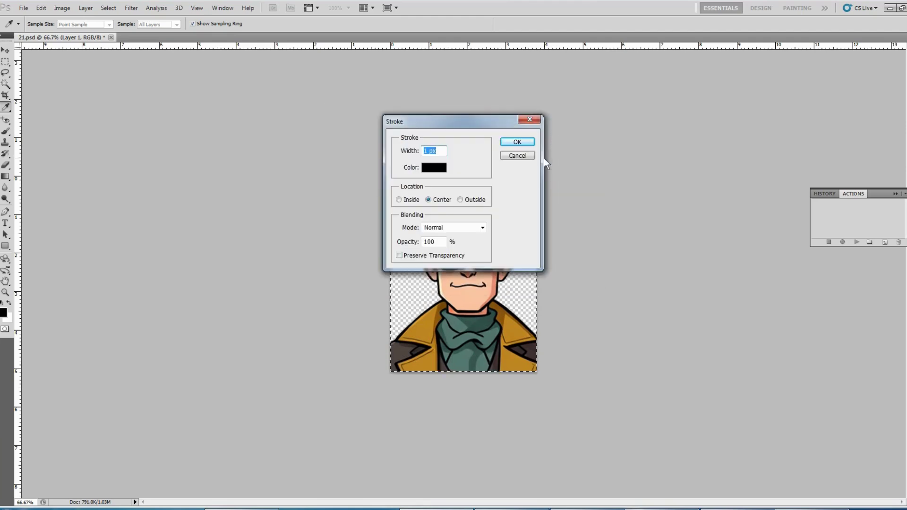
{"action": "left_click", "coordinate": [517, 142]}
{"action": "key", "text": "m"}
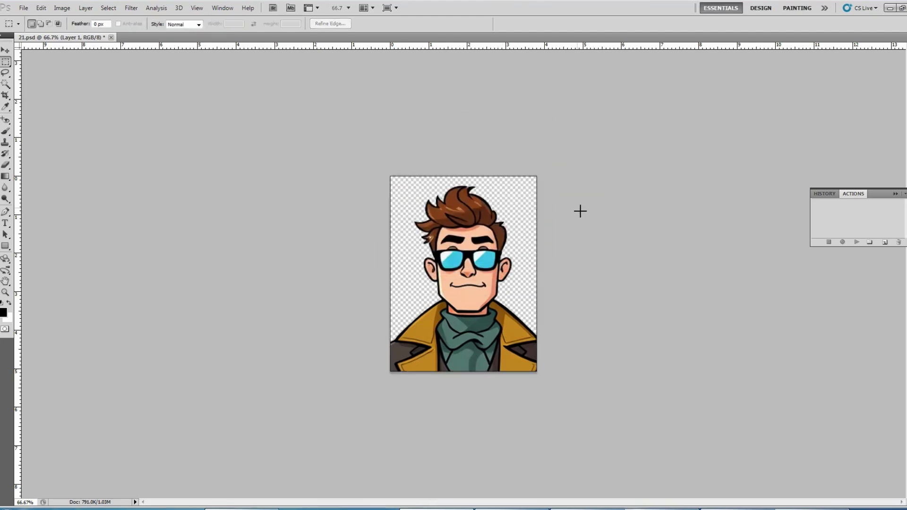
Step: Show the layers list and create a new layer over the selected canvas with color None, Normal mode and 100% opacity
{"action": "left_click", "coordinate": [223, 8]}
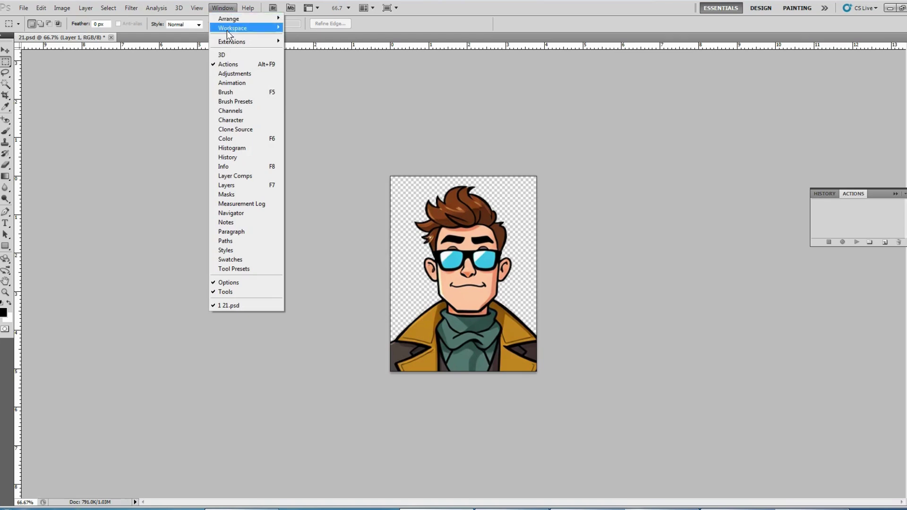
{"action": "left_click", "coordinate": [234, 184]}
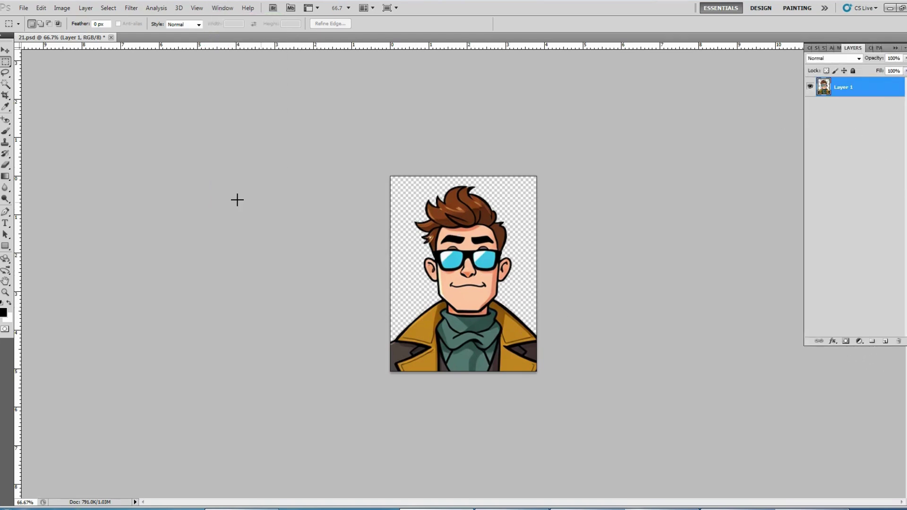
{"action": "left_click_drag", "start_coordinate": [483, 276], "coordinate": [549, 367]}
{"action": "right_click", "coordinate": [483, 274]}
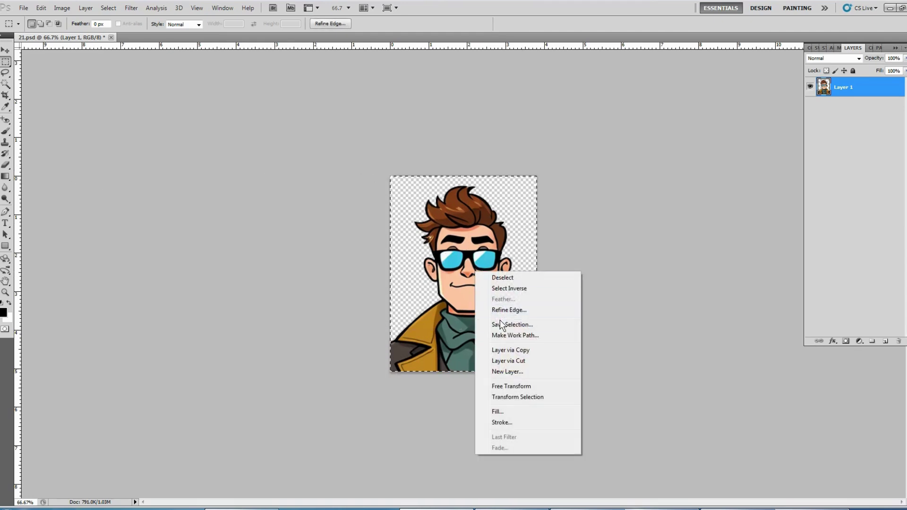
{"action": "left_click", "coordinate": [506, 371]}
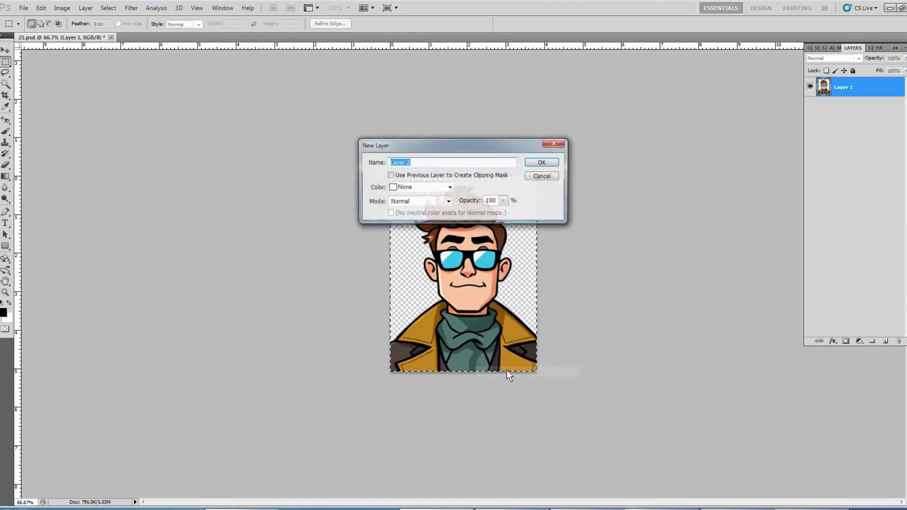
{"action": "left_click", "coordinate": [432, 189]}
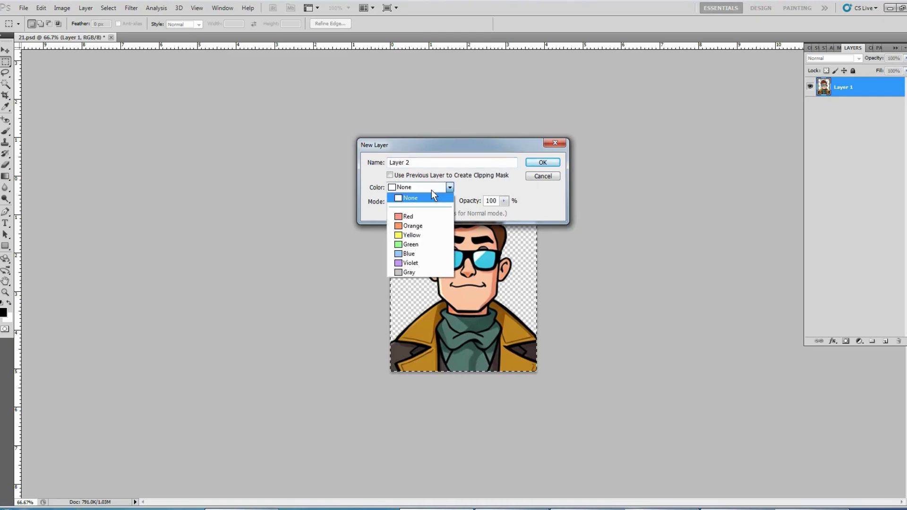
{"action": "left_click", "coordinate": [537, 162]}
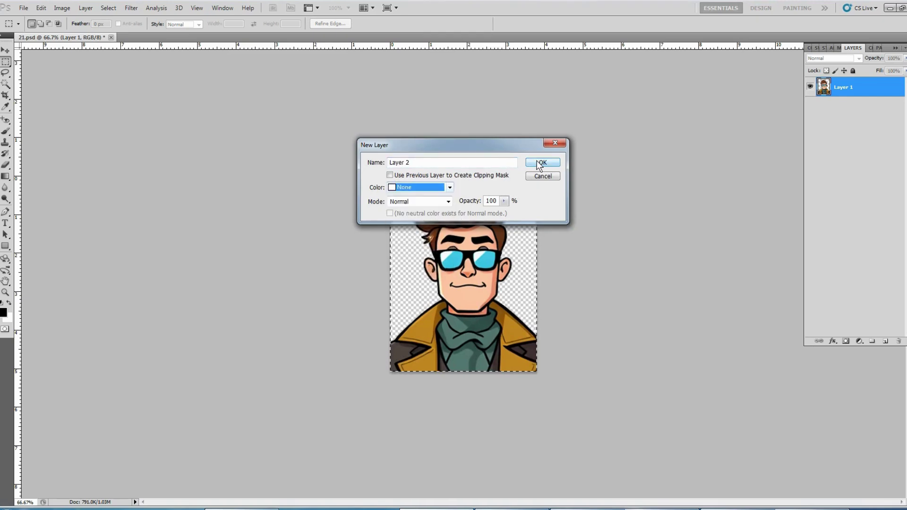
{"action": "left_click", "coordinate": [539, 164]}
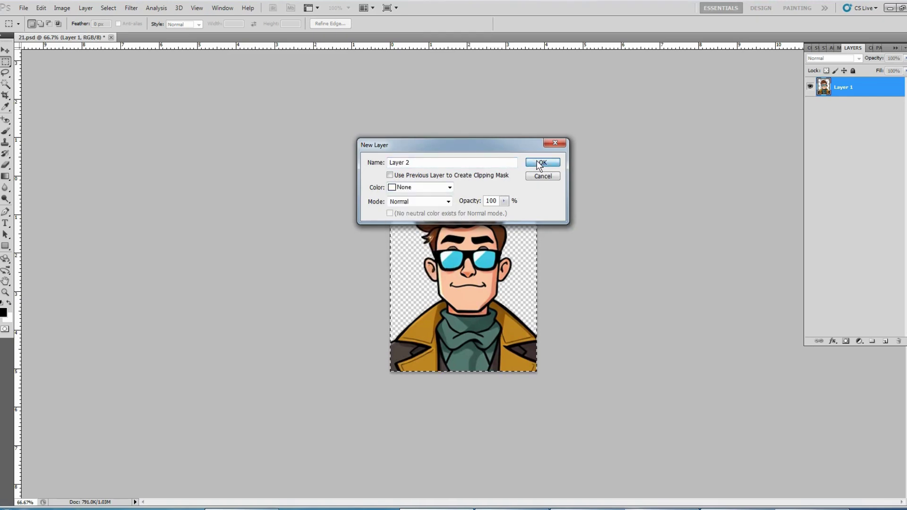
Step: Set the foreground color to bright blue 007eff and fill the new layer with the Paint Bucket Tool
{"action": "left_click", "coordinate": [4, 312]}
{"action": "left_click_drag", "start_coordinate": [443, 190], "coordinate": [470, 129]}
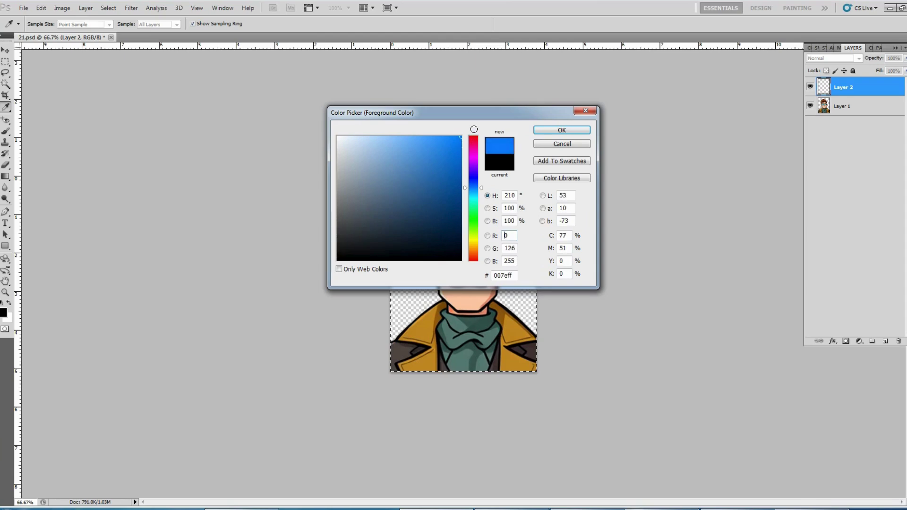
{"action": "left_click", "coordinate": [559, 131]}
{"action": "key", "text": "m"}
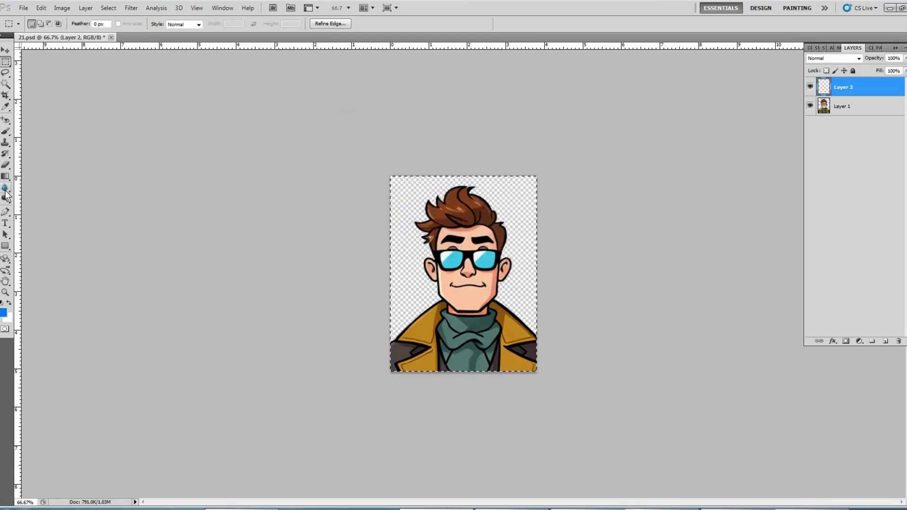
{"action": "left_click", "coordinate": [6, 176]}
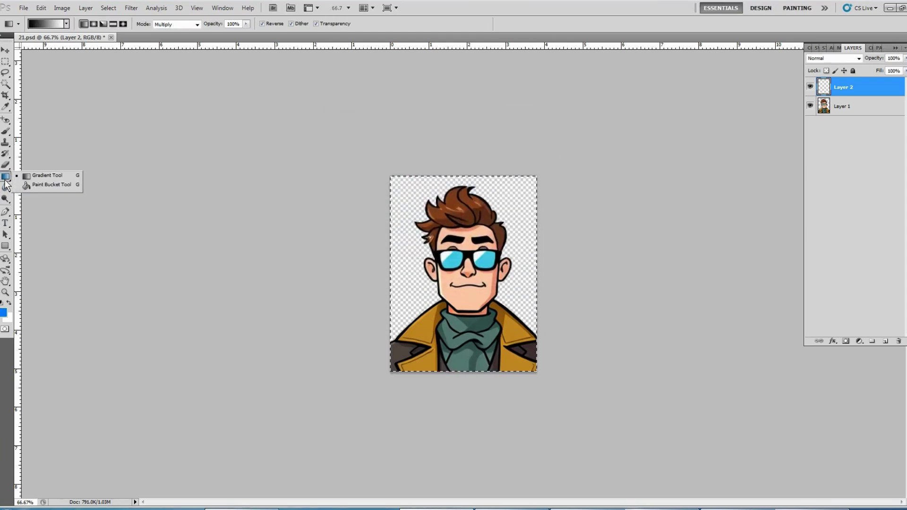
{"action": "left_click", "coordinate": [40, 188]}
{"action": "left_click", "coordinate": [397, 187]}
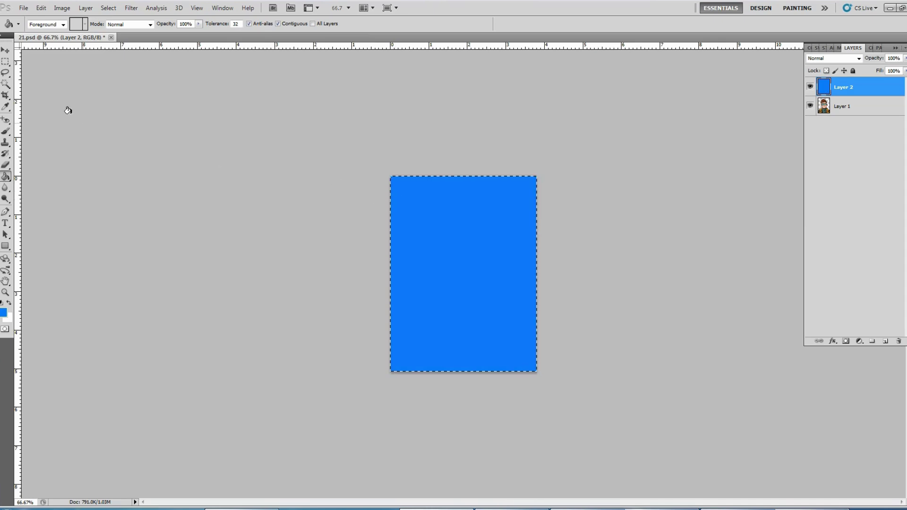
Step: Deselect the canvas and move the blue layer beneath the character layer
{"action": "left_click", "coordinate": [6, 62]}
{"action": "left_click", "coordinate": [470, 182]}
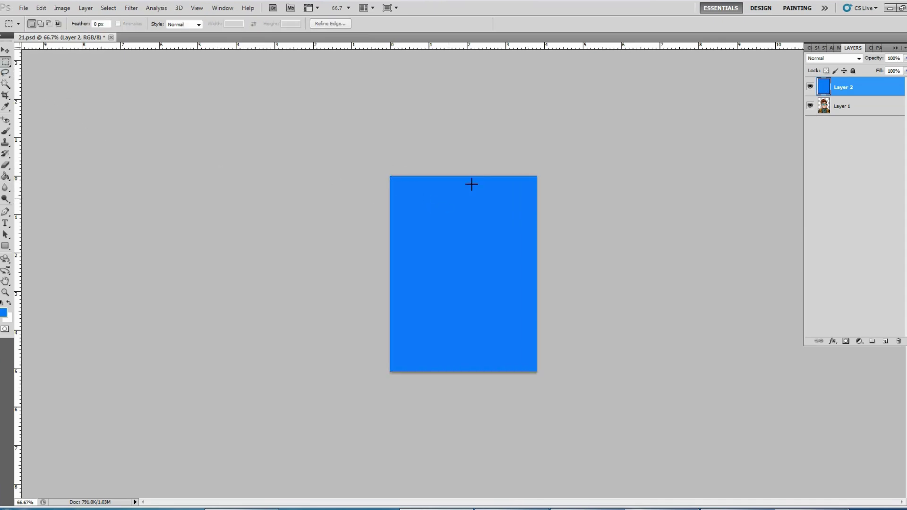
{"action": "left_click_drag", "start_coordinate": [848, 86], "coordinate": [853, 122]}
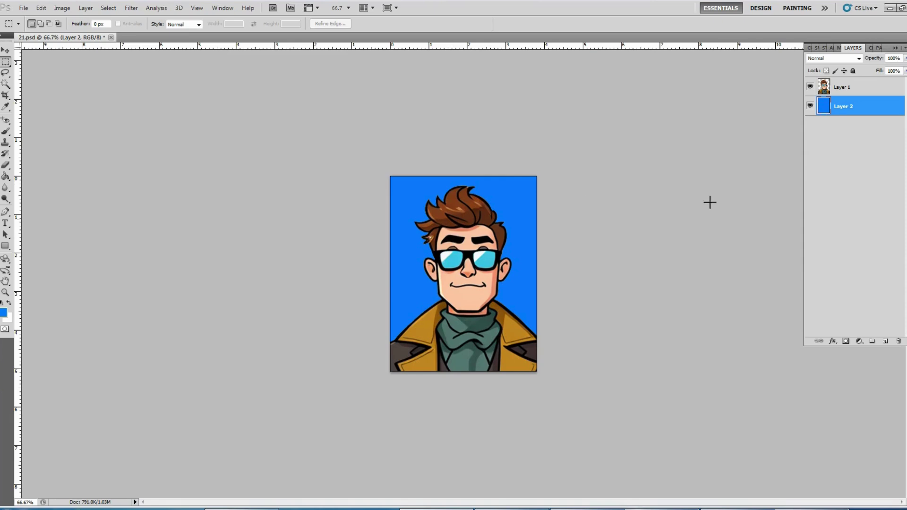
{"action": "left_click", "coordinate": [851, 93], "text": "shift"}
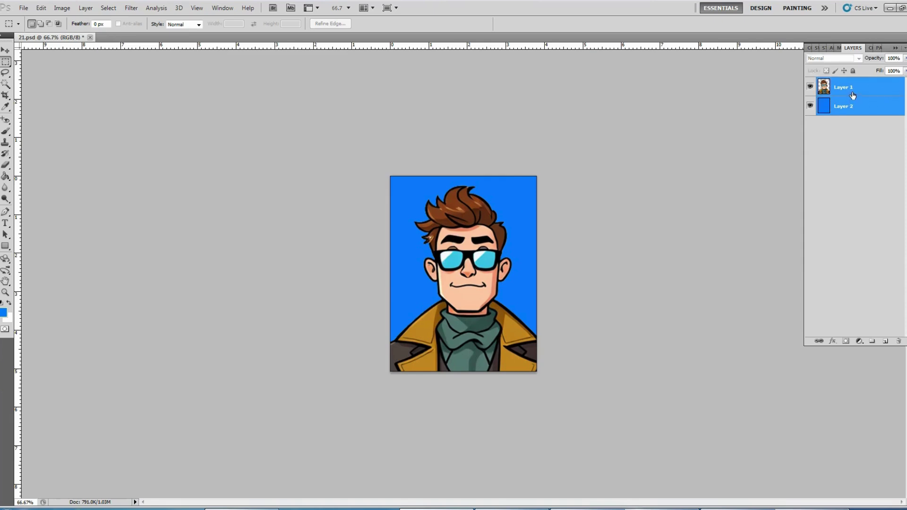
{"action": "right_click", "coordinate": [852, 96]}
{"action": "left_click", "coordinate": [860, 303]}
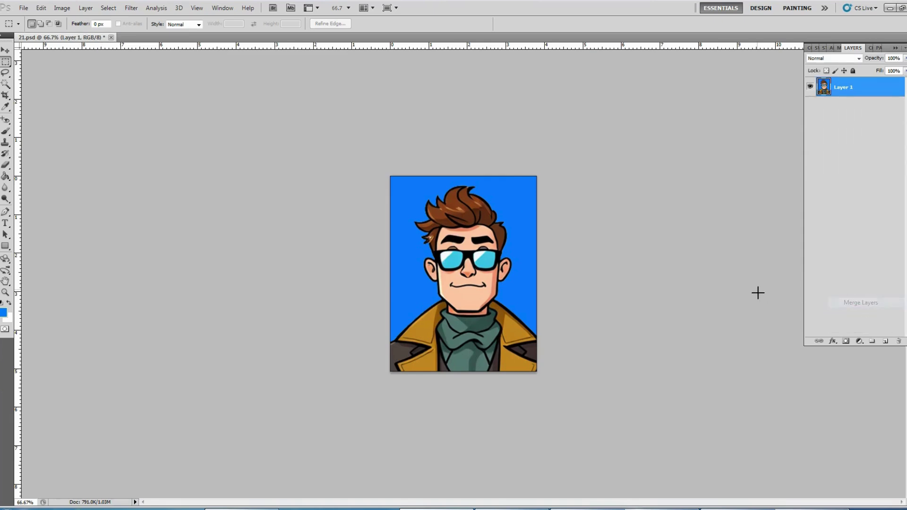
{"action": "right_click", "coordinate": [861, 92]}
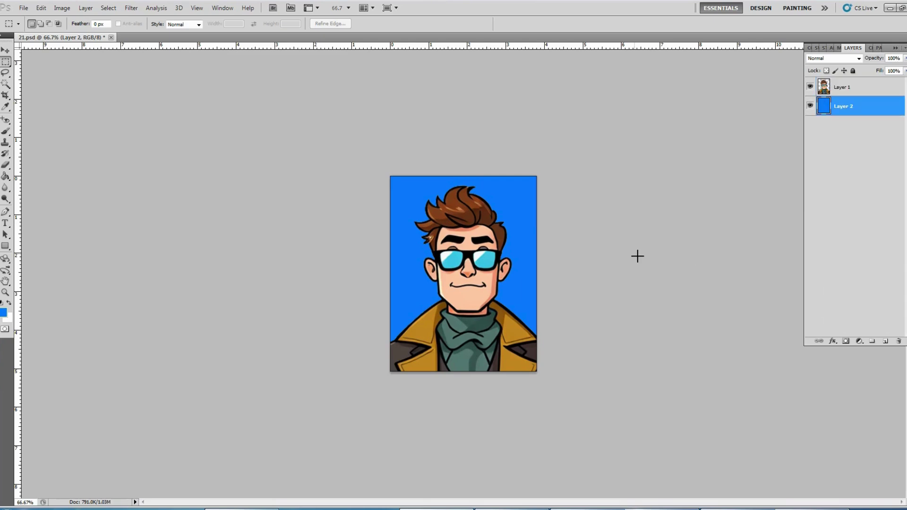
Step: Merge the character layer and the blue background layer into a single layer
{"action": "left_click", "coordinate": [853, 89], "text": "shift"}
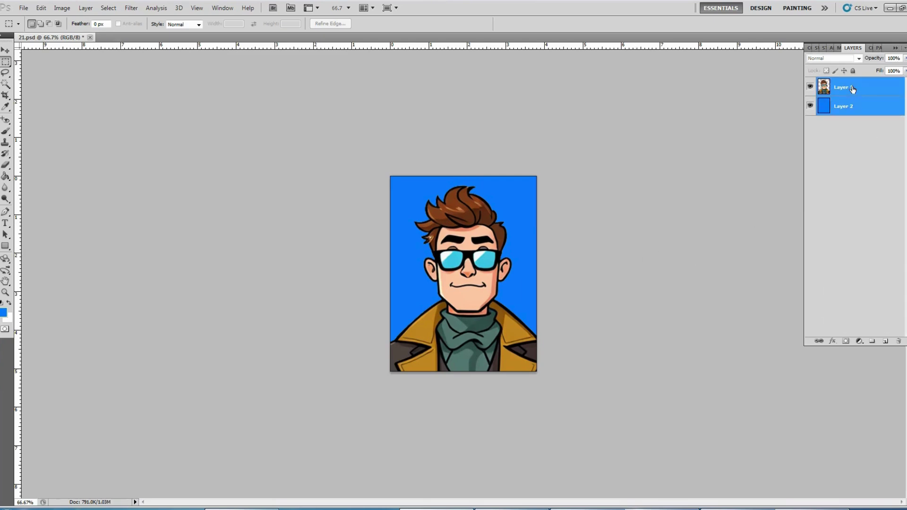
{"action": "right_click", "coordinate": [853, 90]}
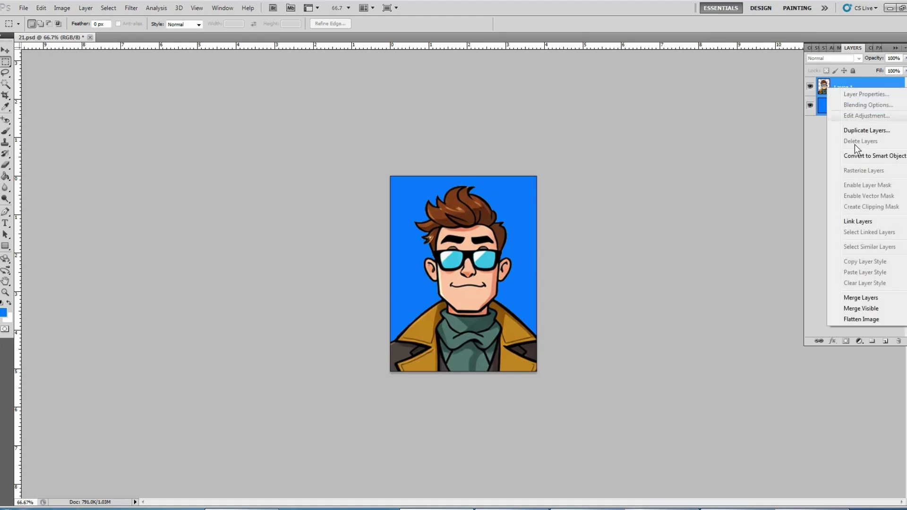
{"action": "left_click", "coordinate": [858, 300]}
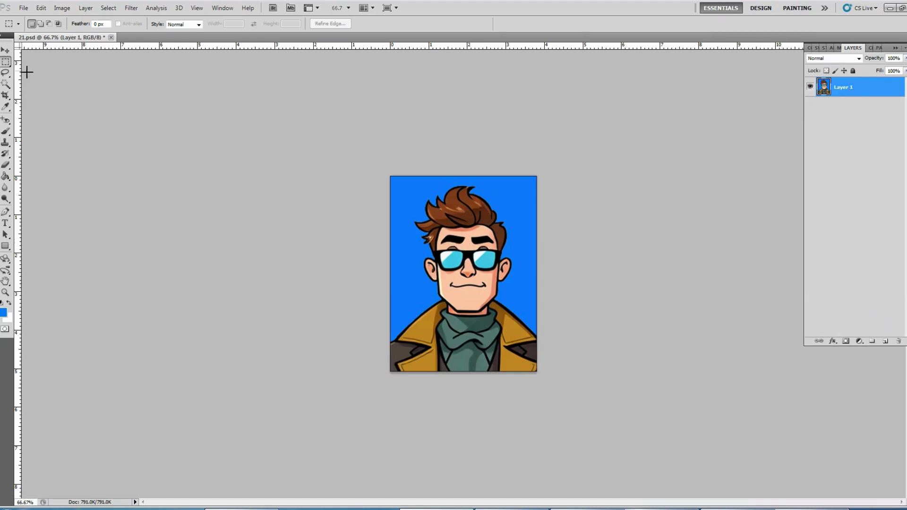
Step: Scale the merged portrait layer proportionally about its center to 89.36%, leaving a transparent margin on all sides of the canvas
{"action": "left_click", "coordinate": [6, 50]}
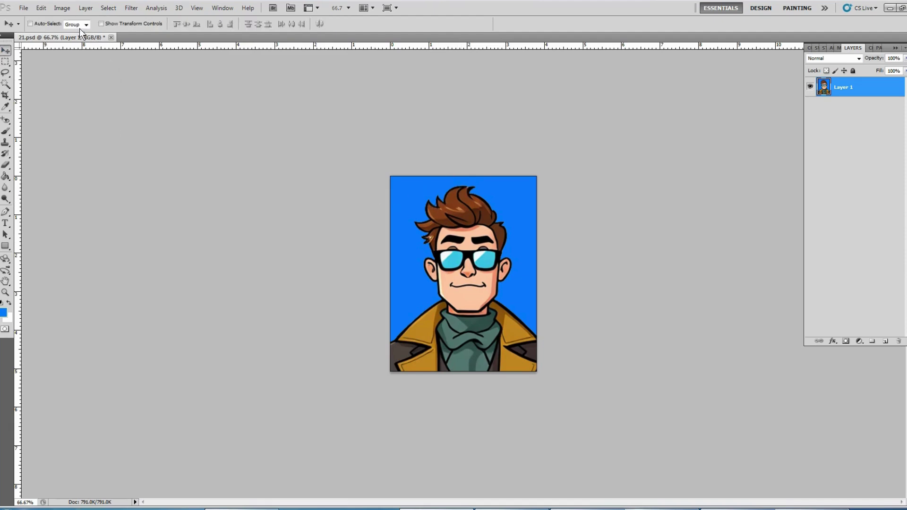
{"action": "left_click", "coordinate": [44, 9]}
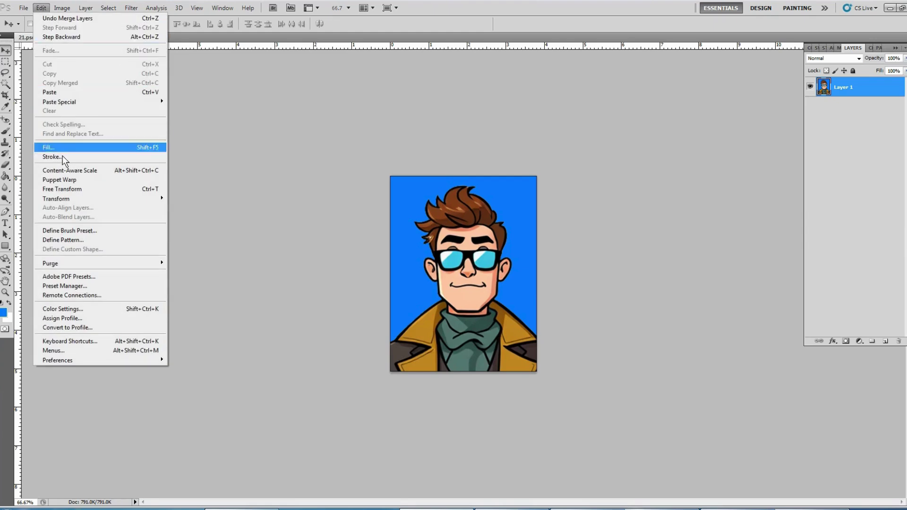
{"action": "left_click", "coordinate": [81, 189]}
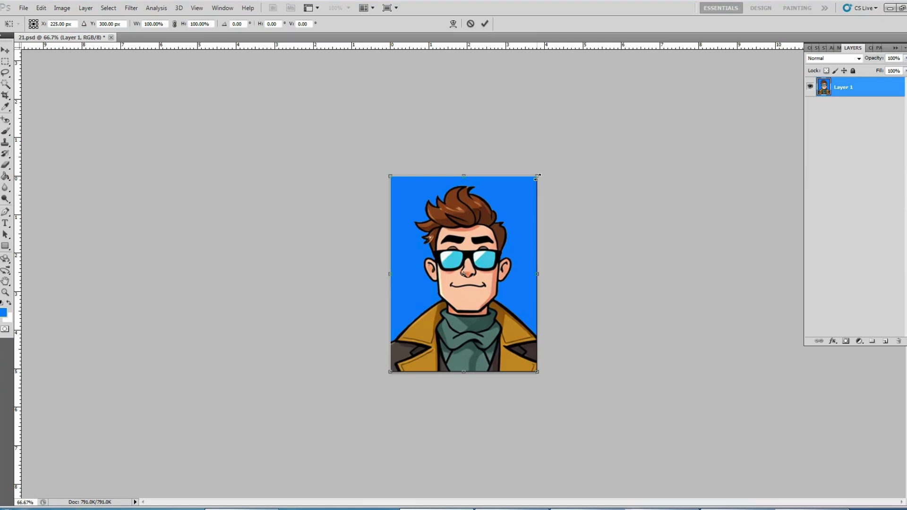
{"action": "left_click_drag", "start_coordinate": [537, 177], "coordinate": [528, 186]}
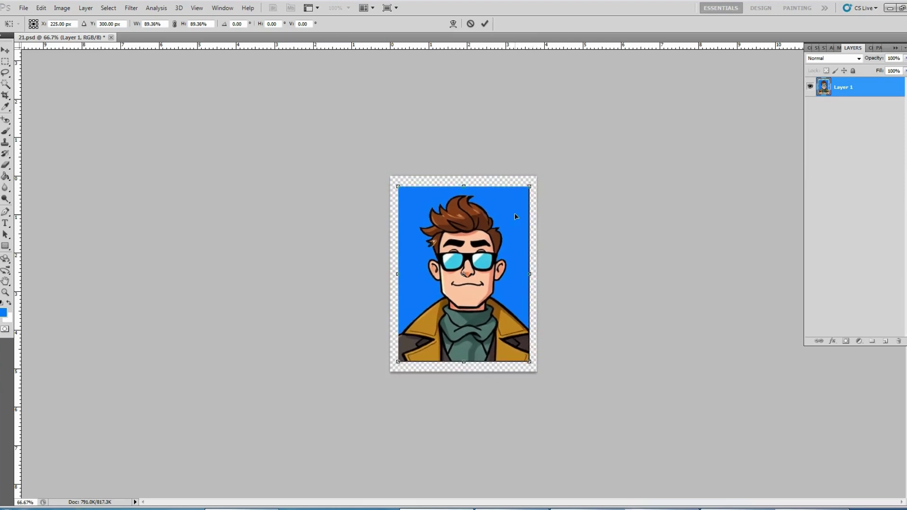
{"action": "key", "text": "Return"}
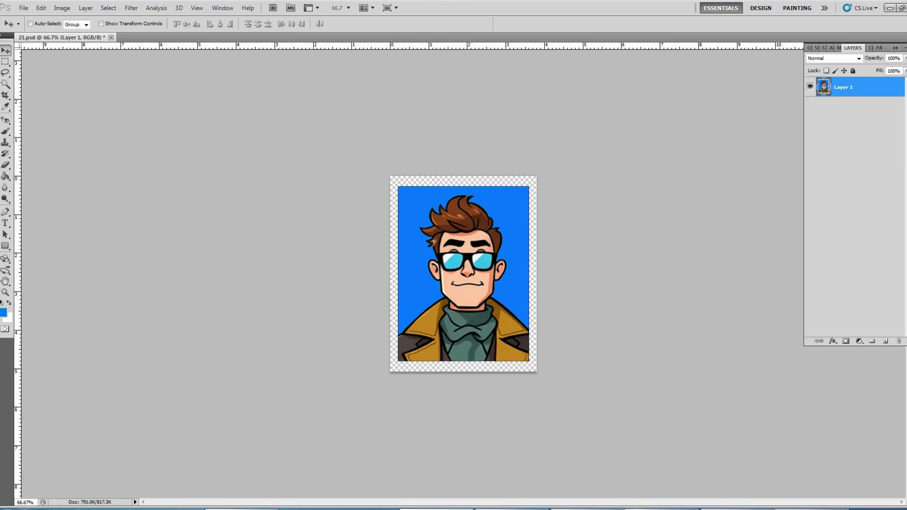
Step: Select the entire canvas, including the transparent margin around the portrait
{"action": "left_click", "coordinate": [5, 63]}
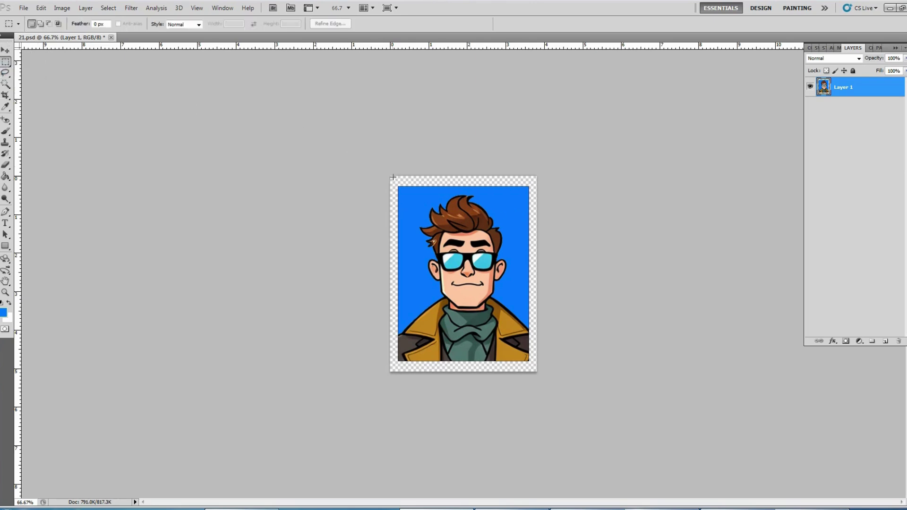
{"action": "key", "text": "ctrl+a"}
{"action": "right_click", "coordinate": [484, 238]}
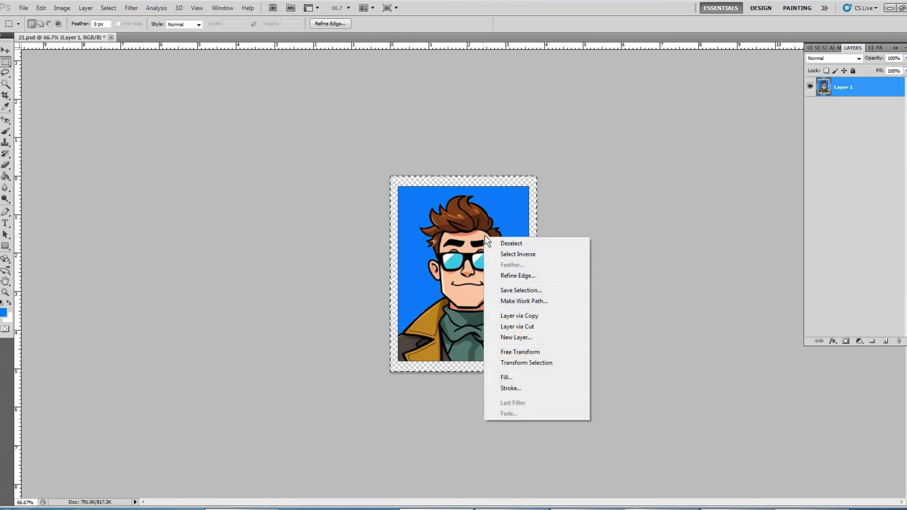
{"action": "left_click", "coordinate": [518, 337]}
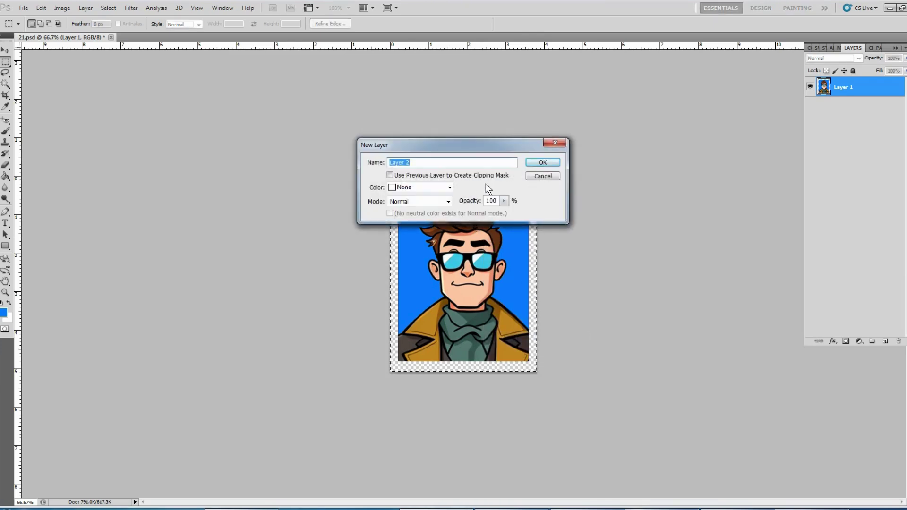
{"action": "left_click", "coordinate": [538, 163]}
{"action": "key", "text": "ctrl+z"}
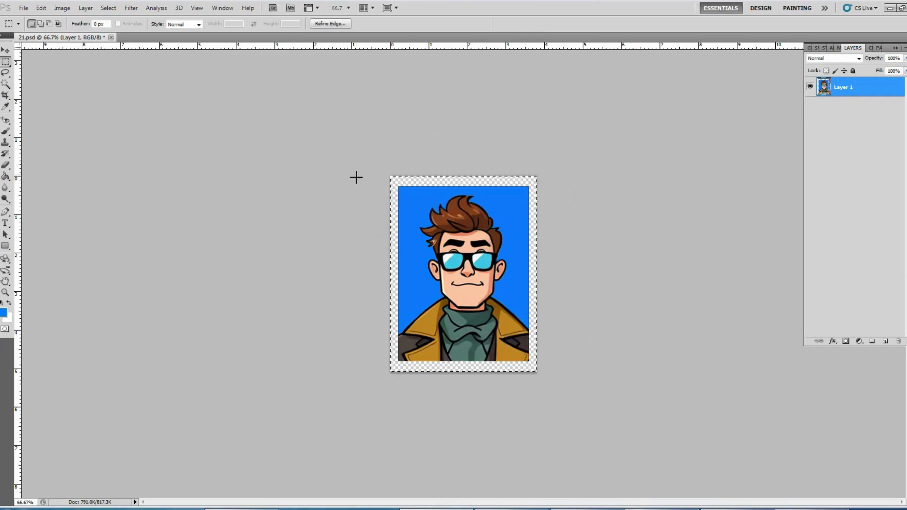
Step: Stroke the canvas selection with a 1 px black 000000 line, location Center, Normal mode at 100% opacity, and deselect
{"action": "left_click", "coordinate": [41, 8]}
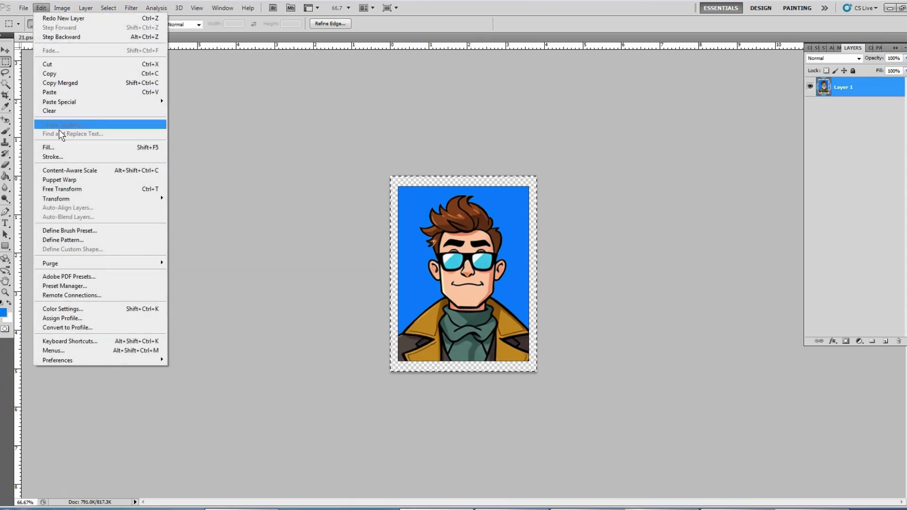
{"action": "left_click", "coordinate": [61, 159]}
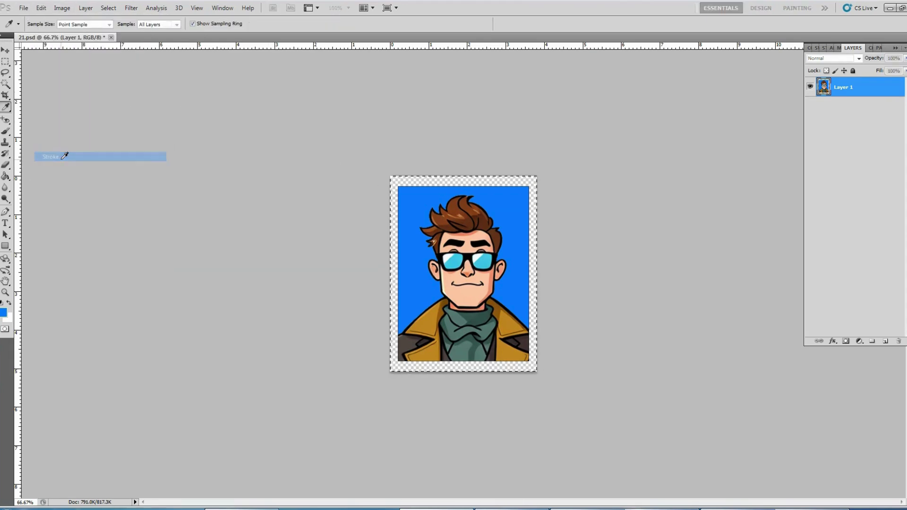
{"action": "left_click", "coordinate": [434, 167]}
{"action": "left_click", "coordinate": [505, 276]}
{"action": "type", "text": "000000"}
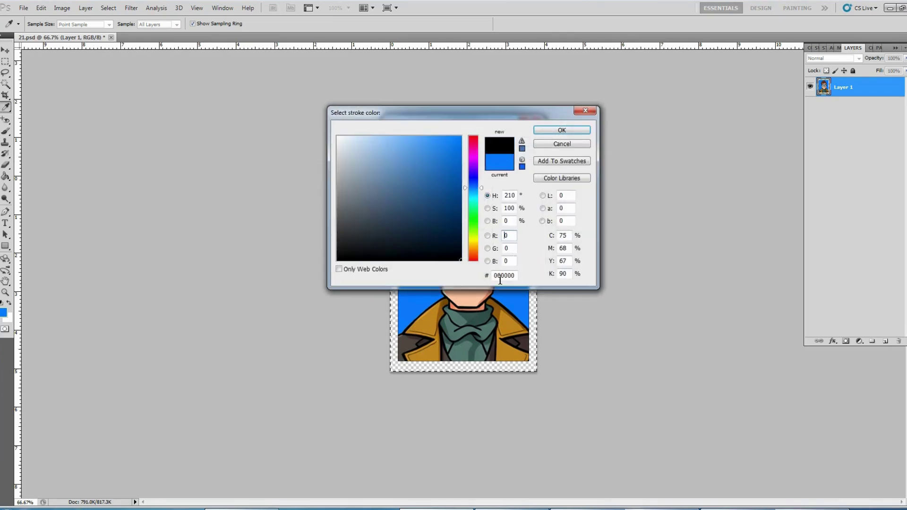
{"action": "left_click", "coordinate": [571, 130]}
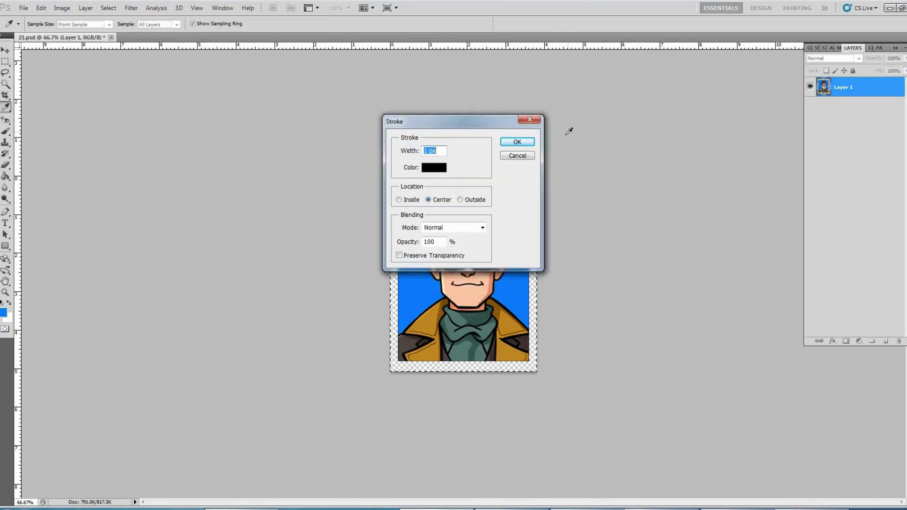
{"action": "left_click", "coordinate": [524, 144]}
{"action": "key", "text": "ctrl+d"}
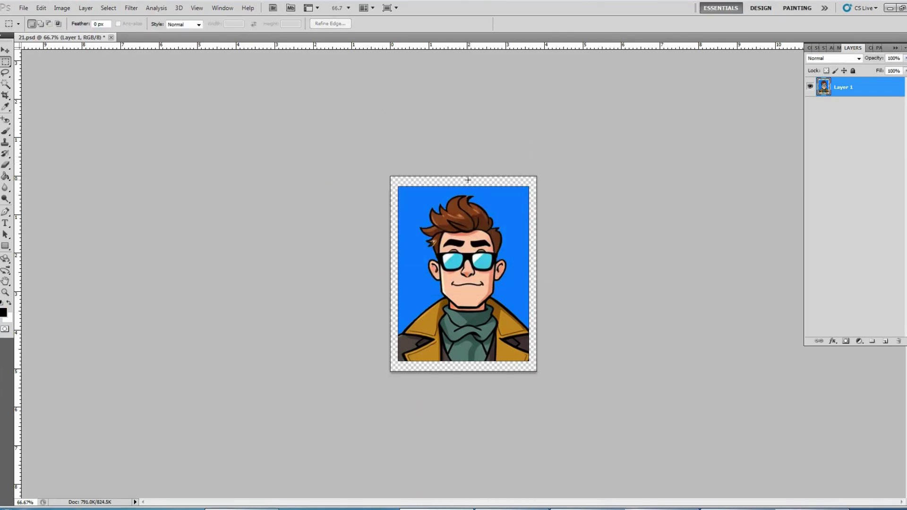
Step: Define the bordered portrait as a pattern named "3k arts"
{"action": "left_click", "coordinate": [4, 51]}
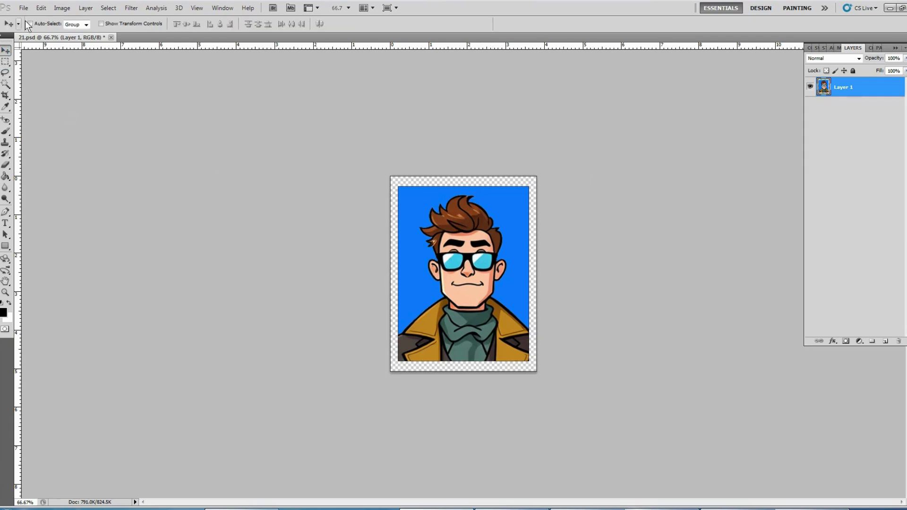
{"action": "left_click", "coordinate": [35, 6]}
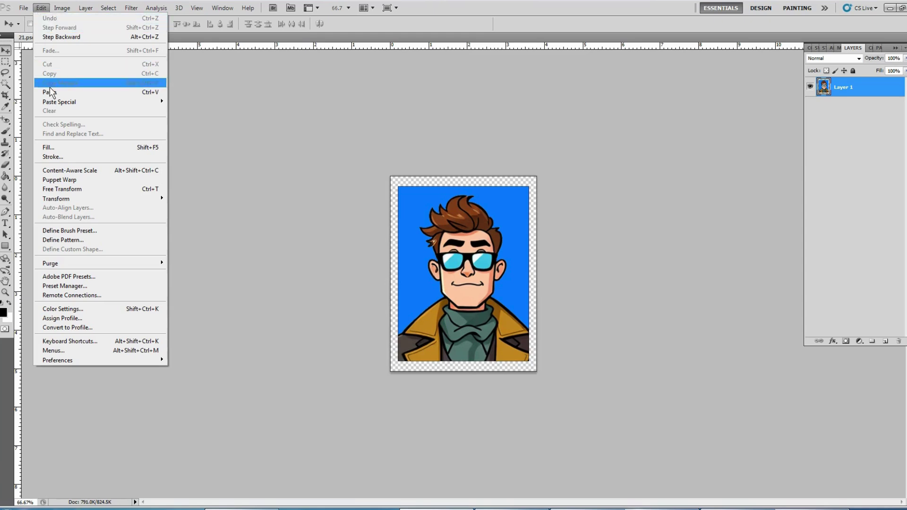
{"action": "left_click", "coordinate": [86, 240]}
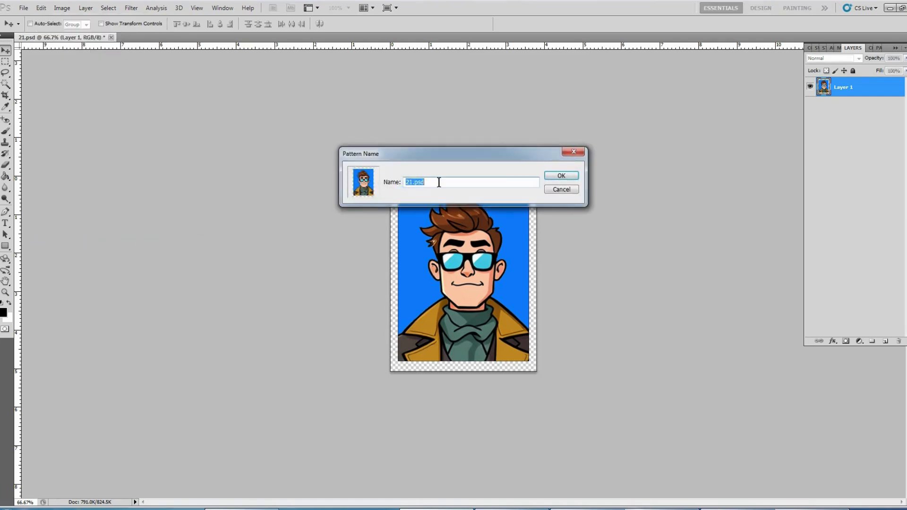
{"action": "left_click_drag", "start_coordinate": [439, 182], "coordinate": [328, 182]}
{"action": "type", "text": "3k arts"}
{"action": "left_click", "coordinate": [561, 178]}
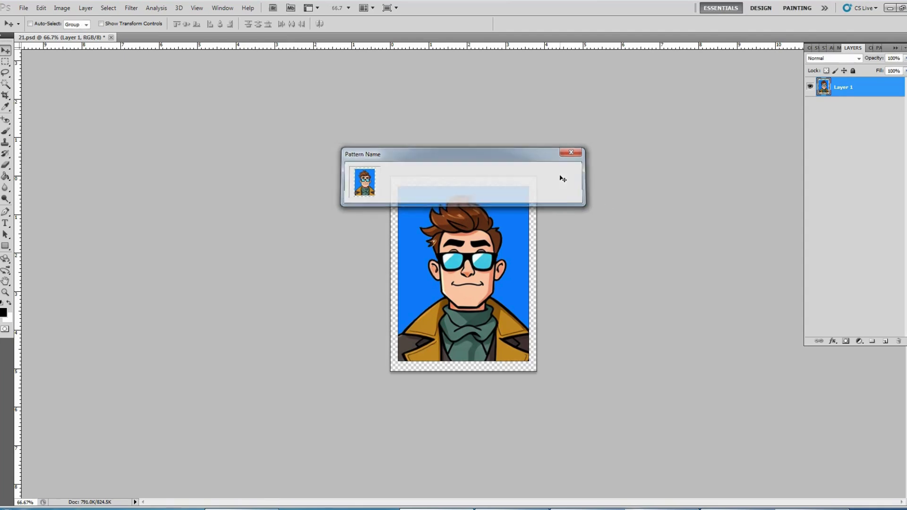
Step: Create a new white RGB document 6 inches wide and 4 inches high at 300 pixels/inch
{"action": "left_click", "coordinate": [26, 9]}
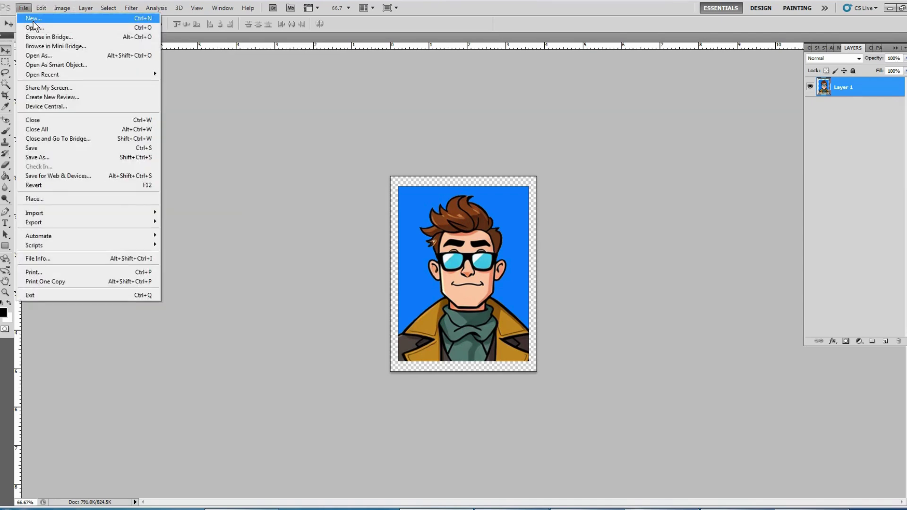
{"action": "left_click", "coordinate": [33, 20]}
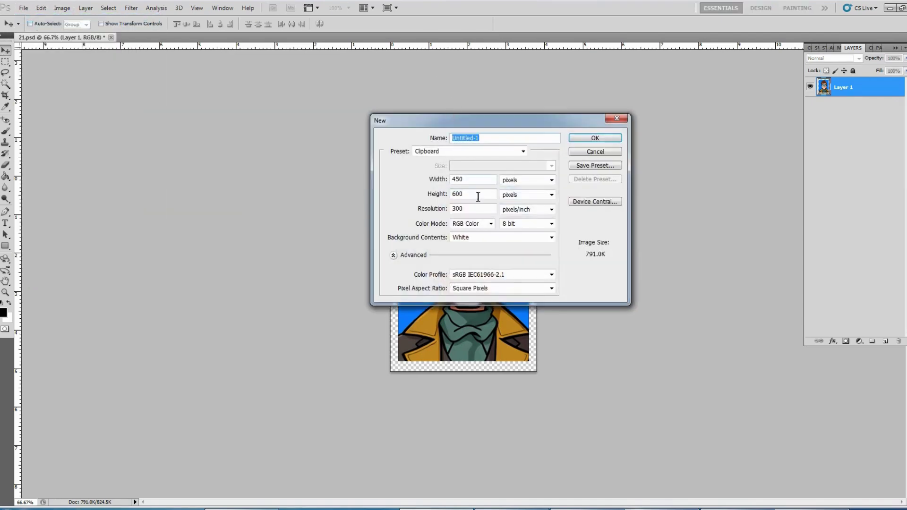
{"action": "left_click", "coordinate": [518, 182]}
{"action": "left_click", "coordinate": [518, 193]}
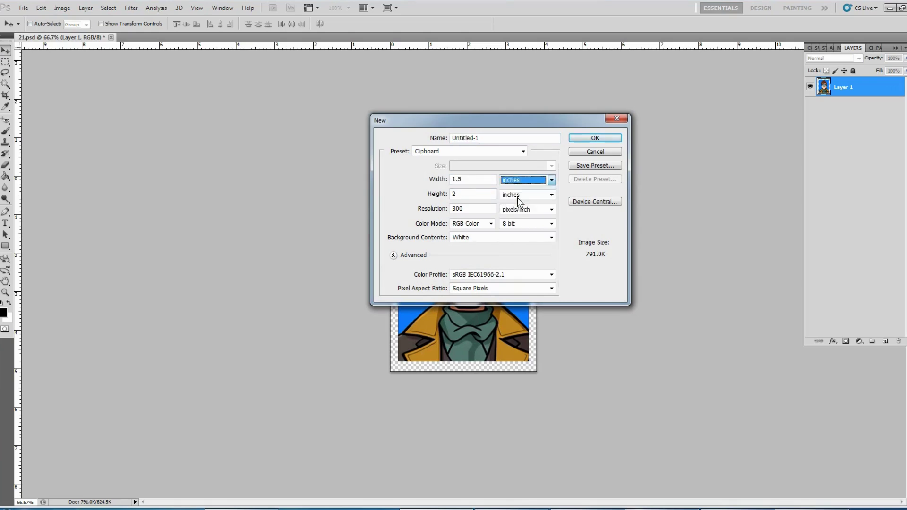
{"action": "key", "text": "shift+Tab"}
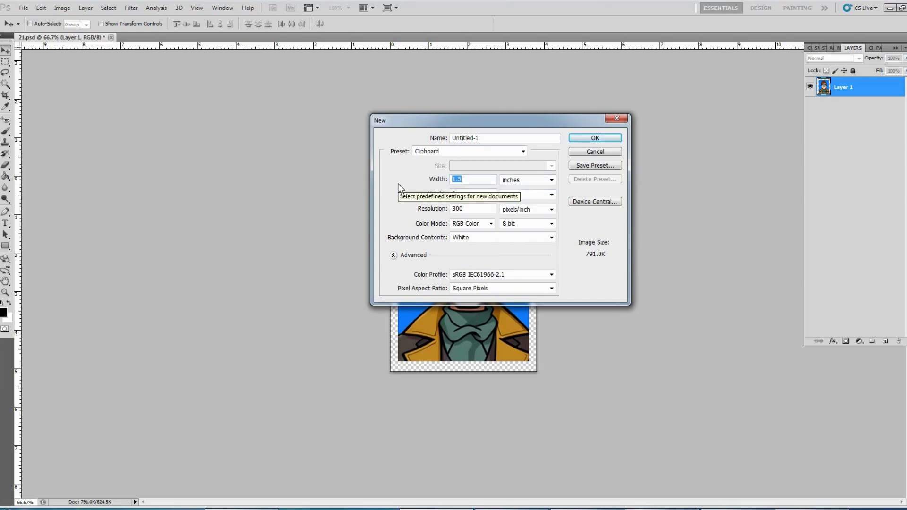
{"action": "type", "text": "6"}
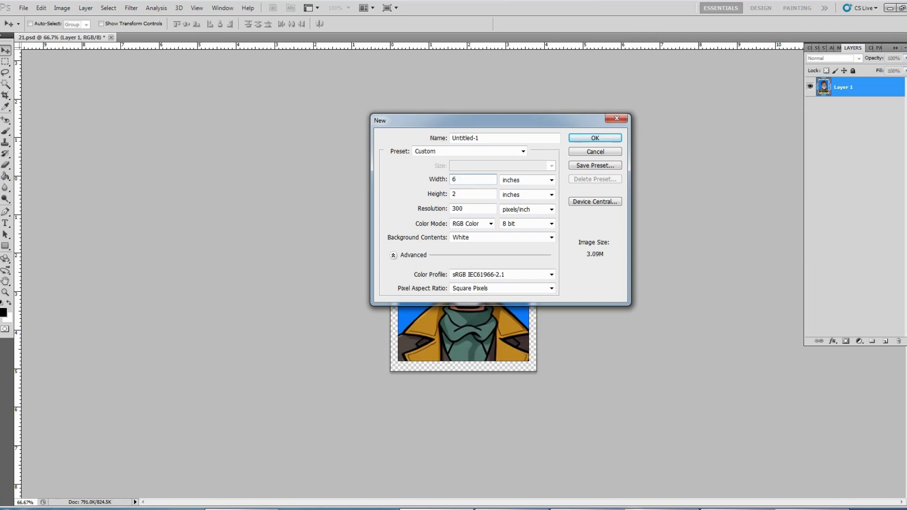
{"action": "key", "text": "Tab"}
{"action": "key", "text": "Tab"}
{"action": "left_click", "coordinate": [603, 138]}
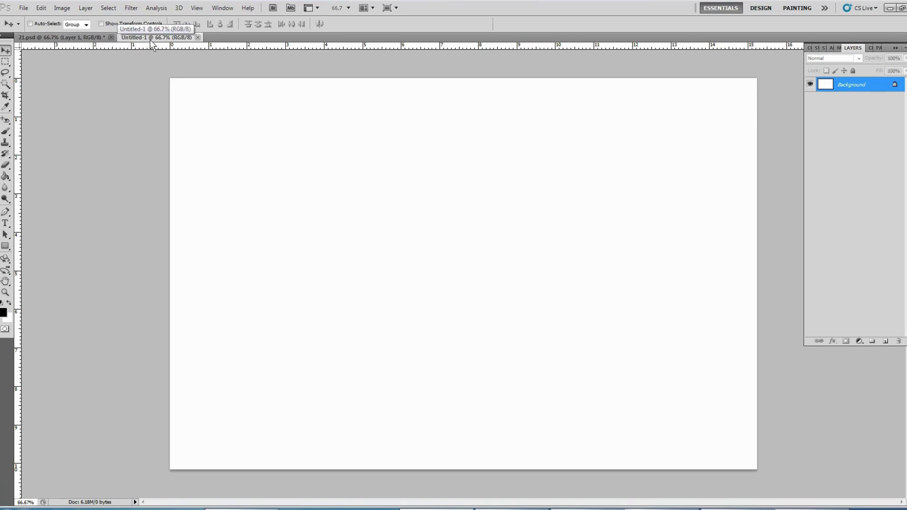
{"action": "left_click", "coordinate": [48, 10]}
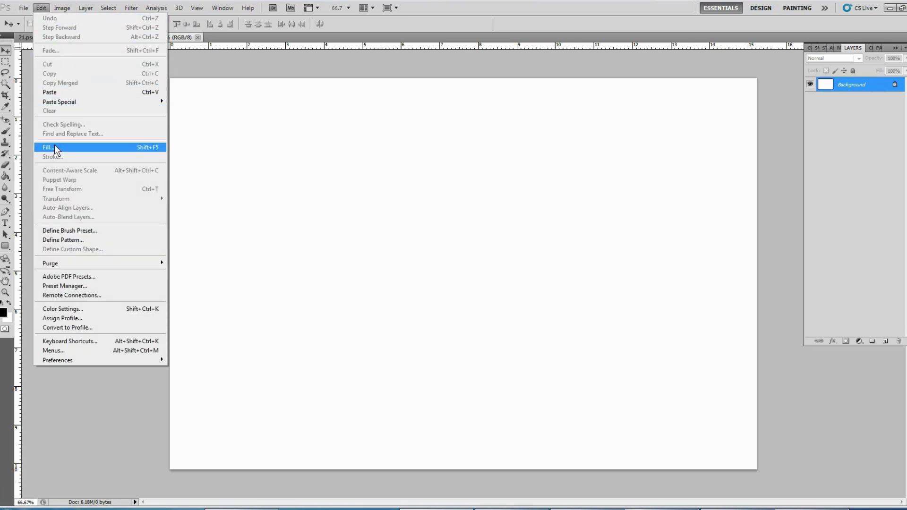
{"action": "left_click", "coordinate": [55, 144]}
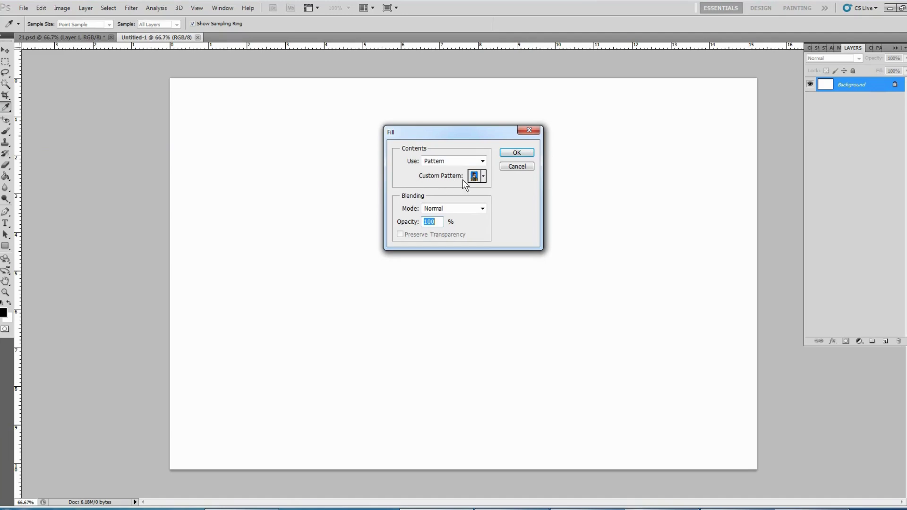
{"action": "left_click", "coordinate": [484, 176]}
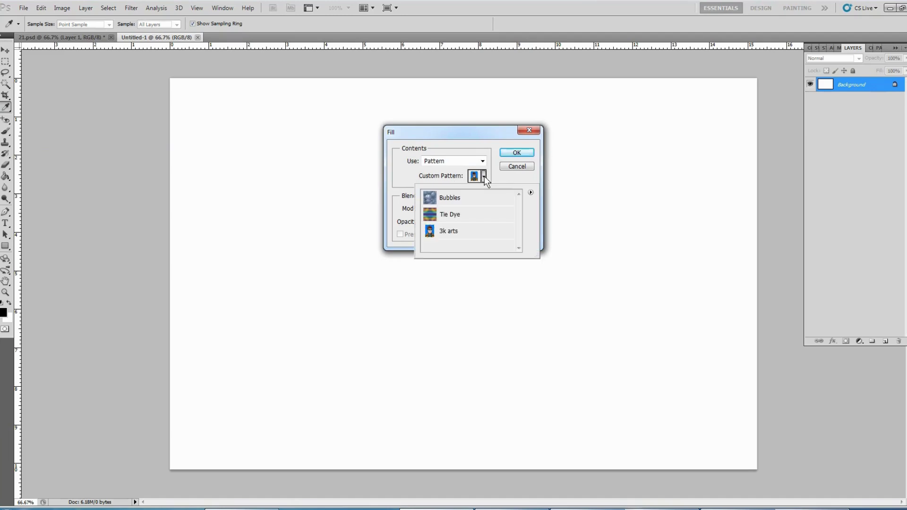
{"action": "left_click", "coordinate": [449, 234]}
{"action": "left_click", "coordinate": [510, 168]}
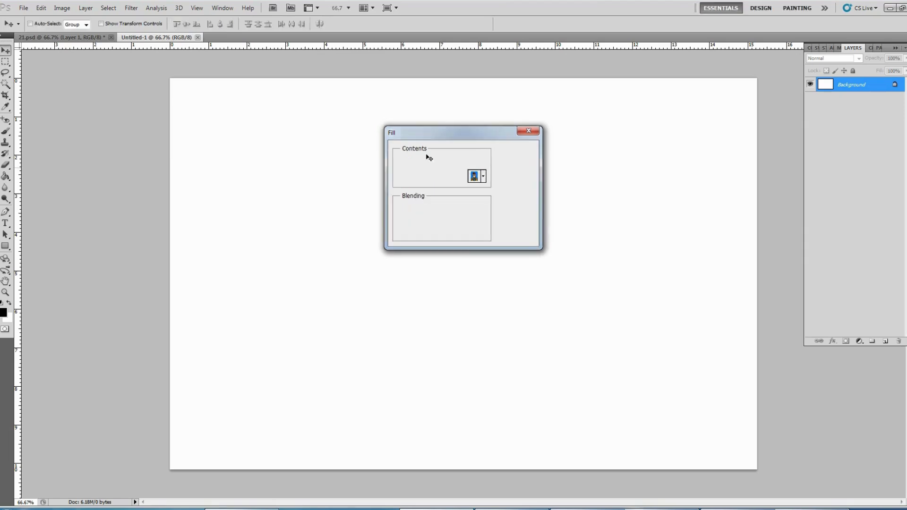
Step: Fill the blank background with the "3k arts" custom pattern in Normal mode at 100% opacity
{"action": "left_click", "coordinate": [41, 8]}
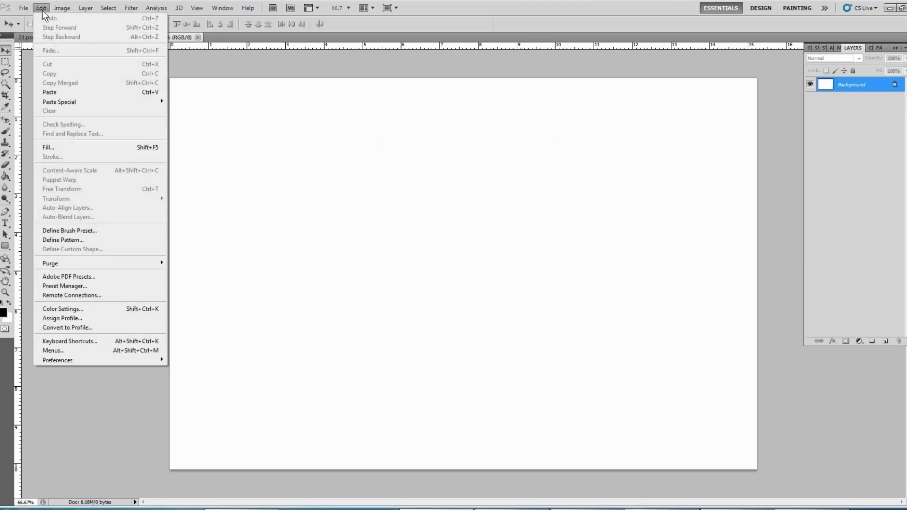
{"action": "left_click", "coordinate": [68, 150]}
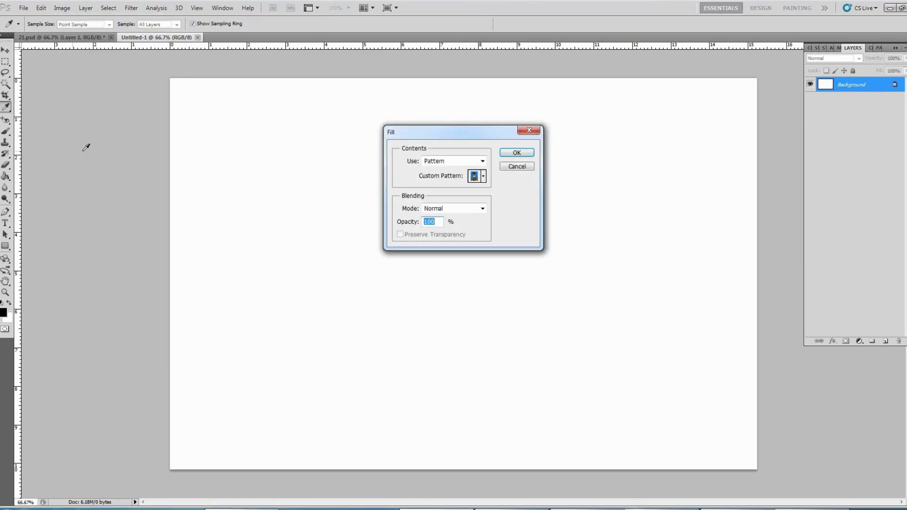
{"action": "left_click", "coordinate": [446, 160]}
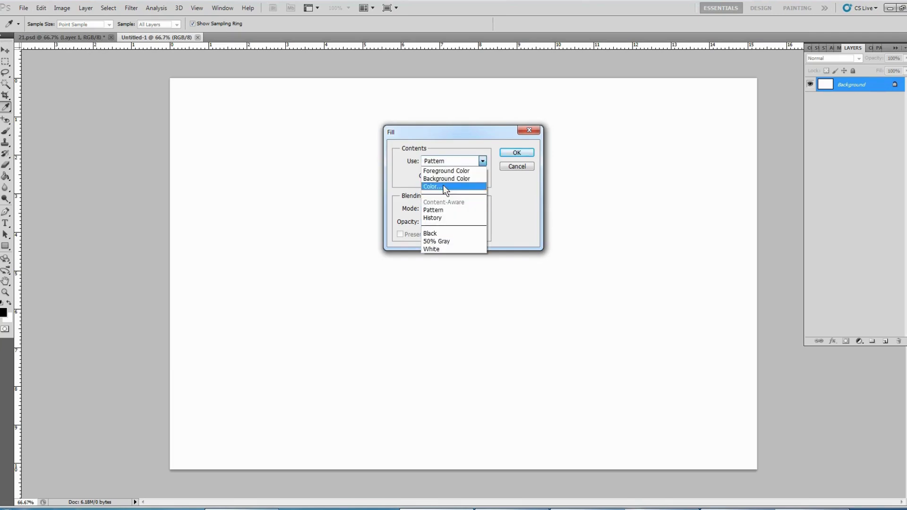
{"action": "left_click", "coordinate": [441, 210]}
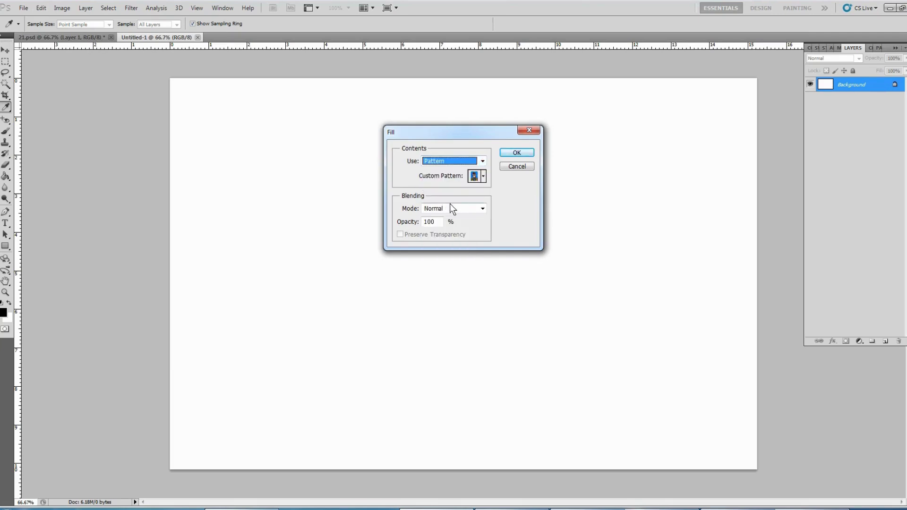
{"action": "left_click", "coordinate": [483, 177]}
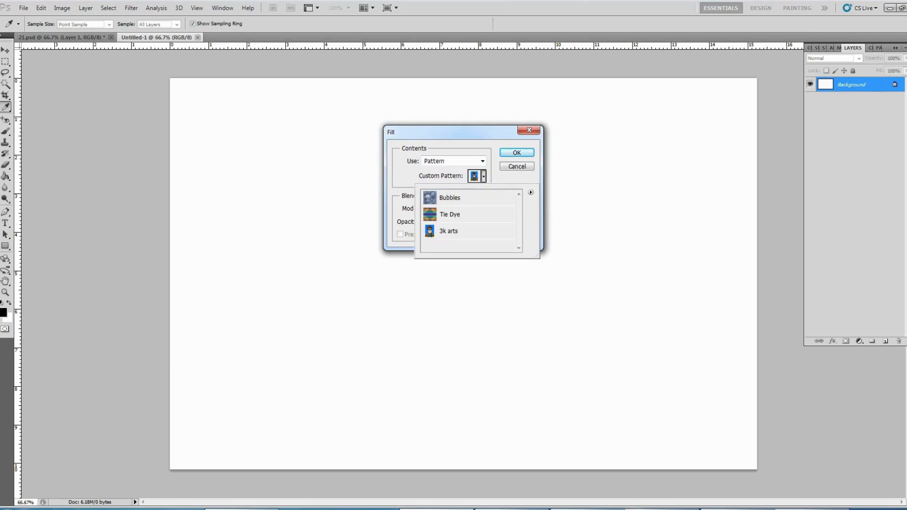
{"action": "left_click", "coordinate": [452, 237]}
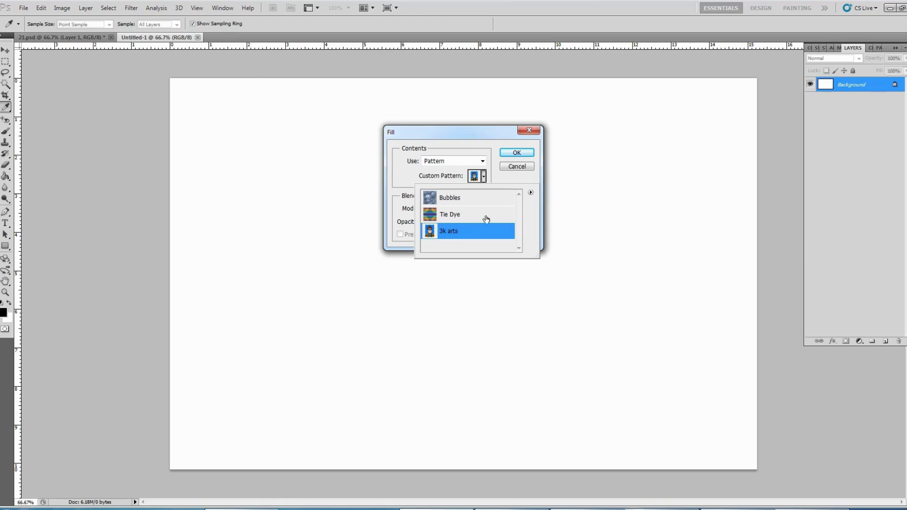
{"action": "left_click", "coordinate": [498, 174]}
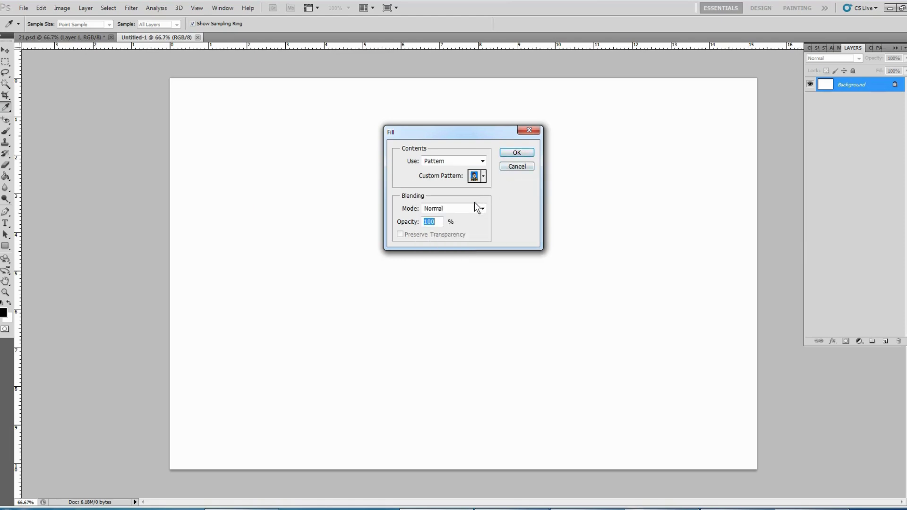
{"action": "left_click", "coordinate": [517, 152]}
{"action": "key", "text": "v"}
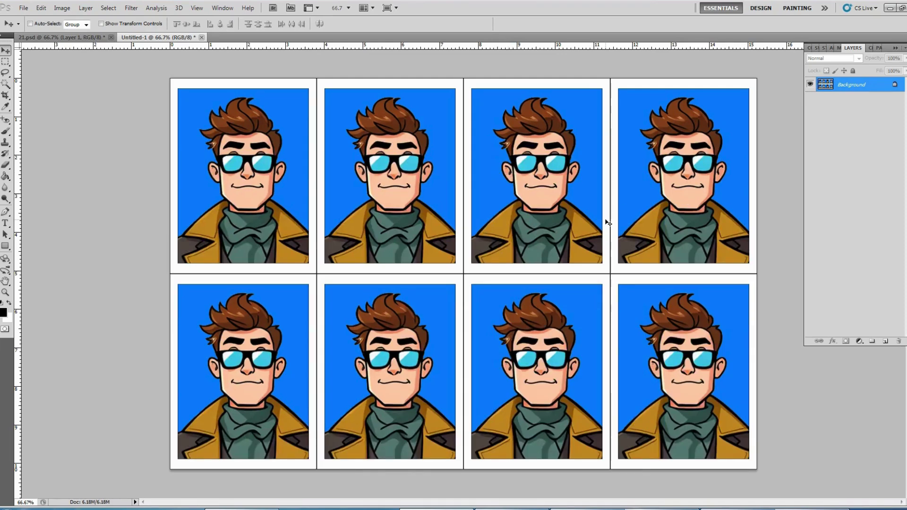
Step: Display the finished photo sheet in full screen mode on black and hide the rulers
{"action": "key", "text": "f"}
{"action": "key", "text": "f"}
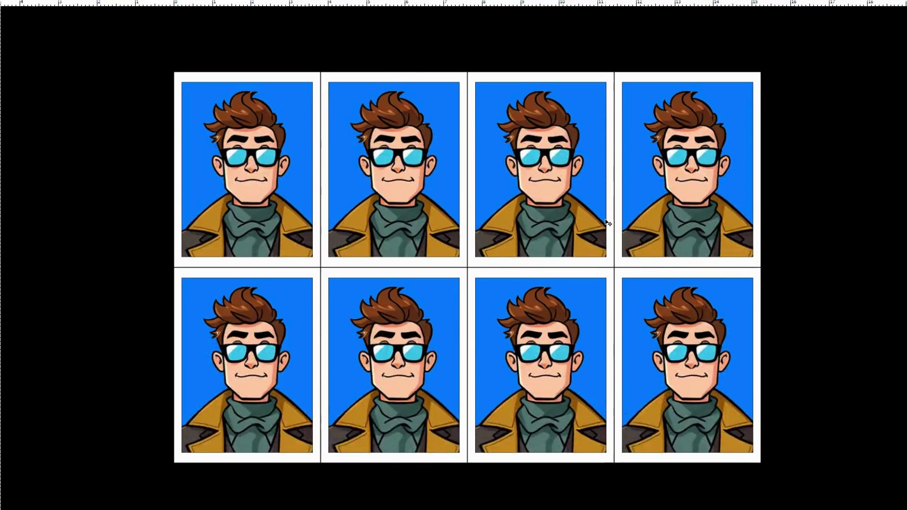
{"action": "key", "text": "ctrl+r"}
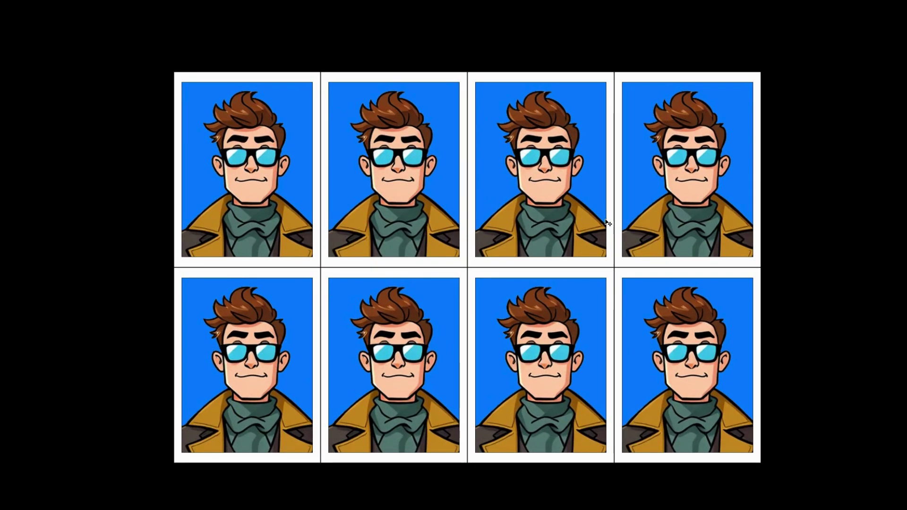